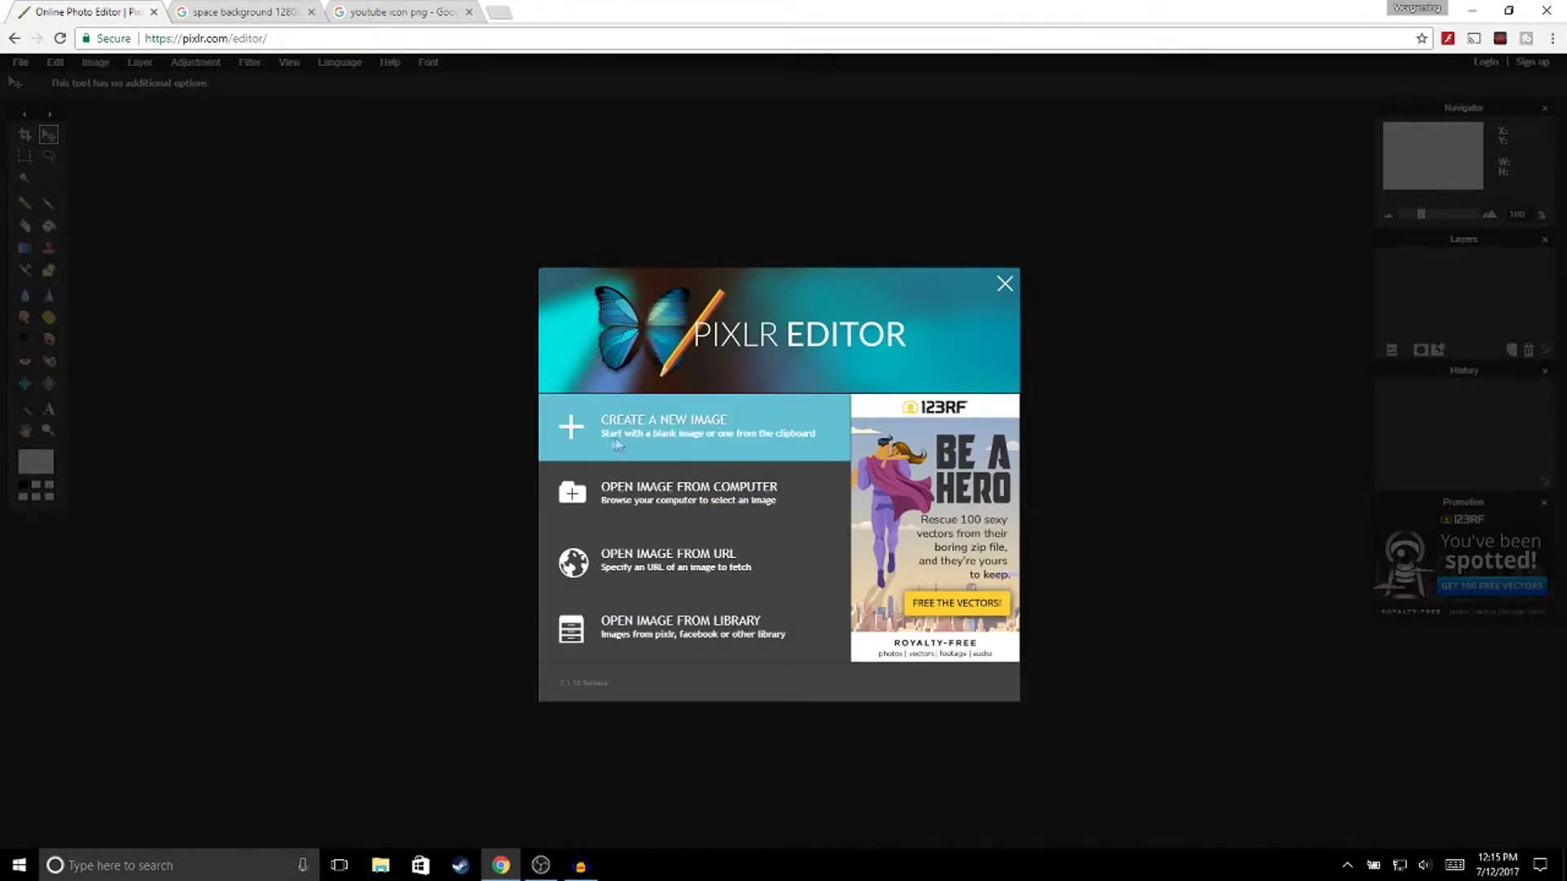
Choose Create a New Image from the Pixlr start dialog.
left_click(645, 448)
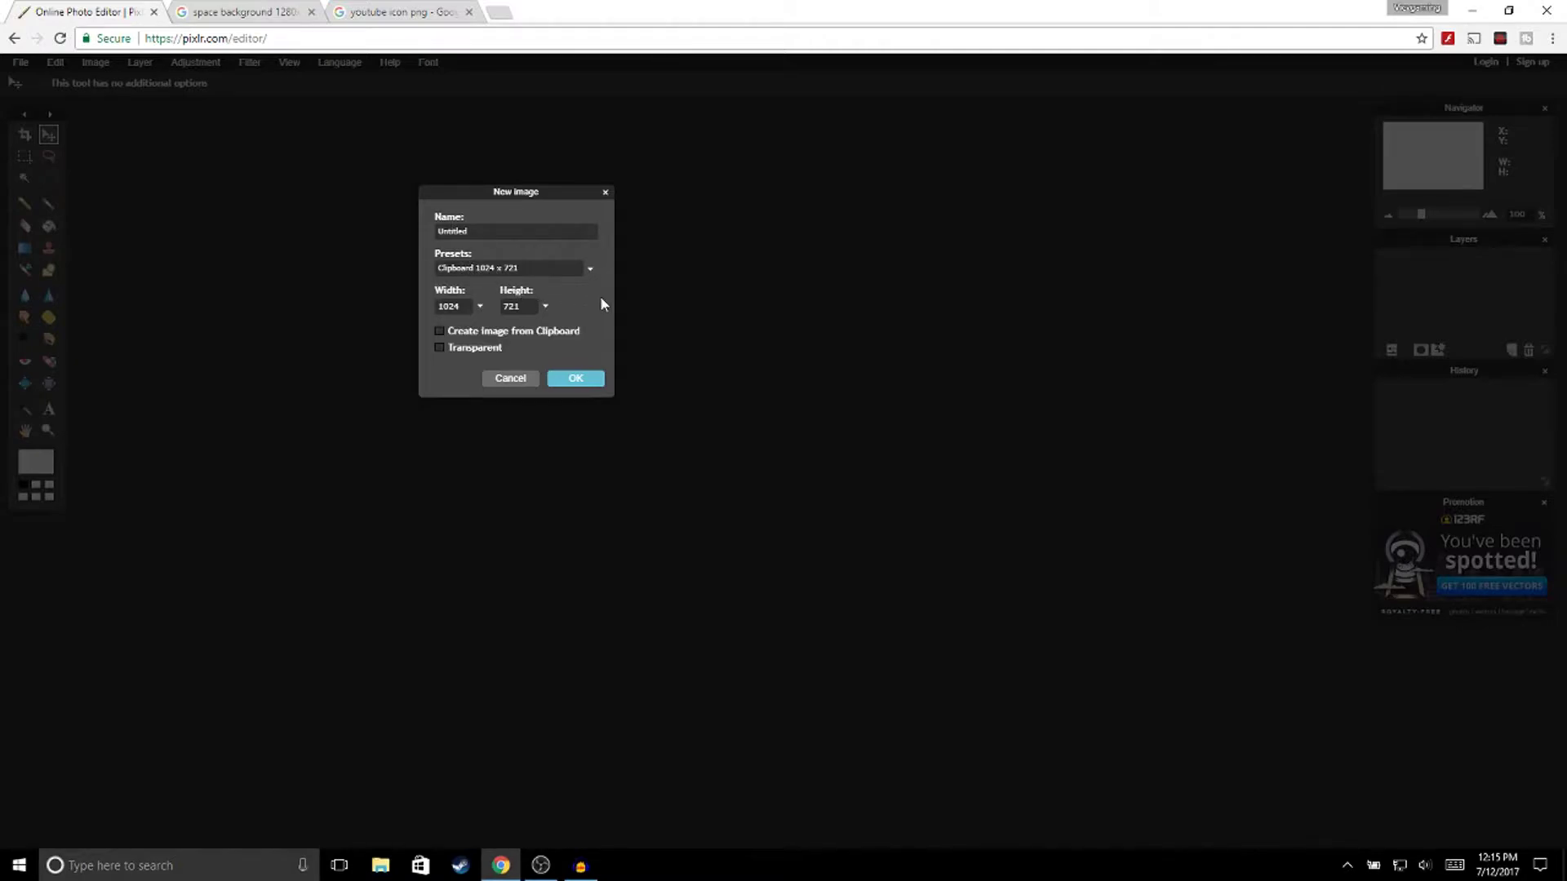
Create a transparent 1280 x 720 canvas using the Movie 720p preset.
left_click(591, 274)
scroll(510, 384, "down", 1)
scroll(510, 382, "down", 3)
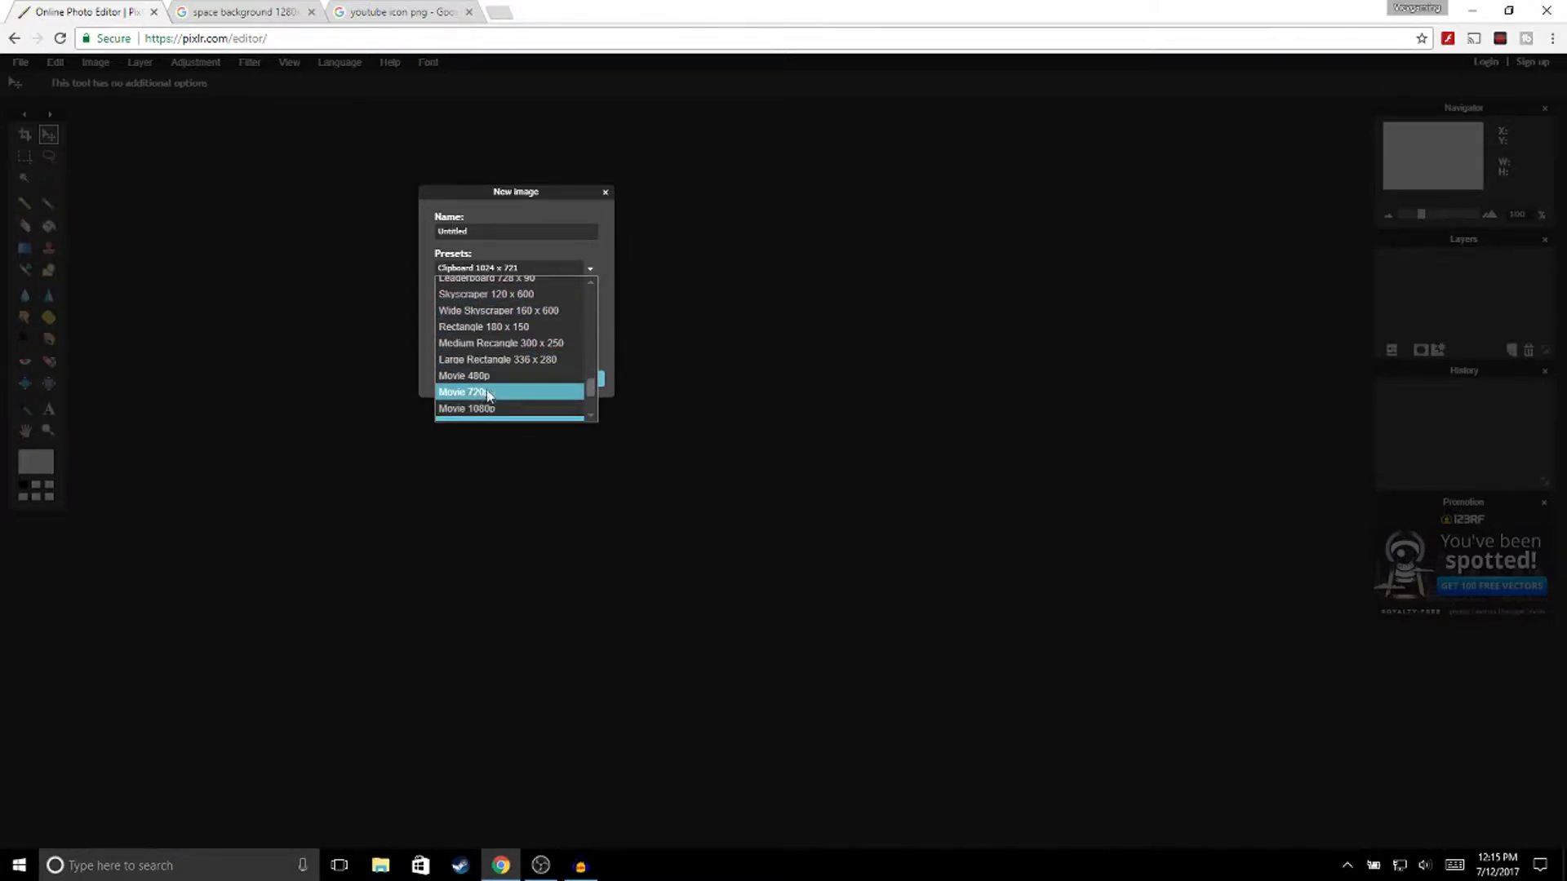
left_click(479, 393)
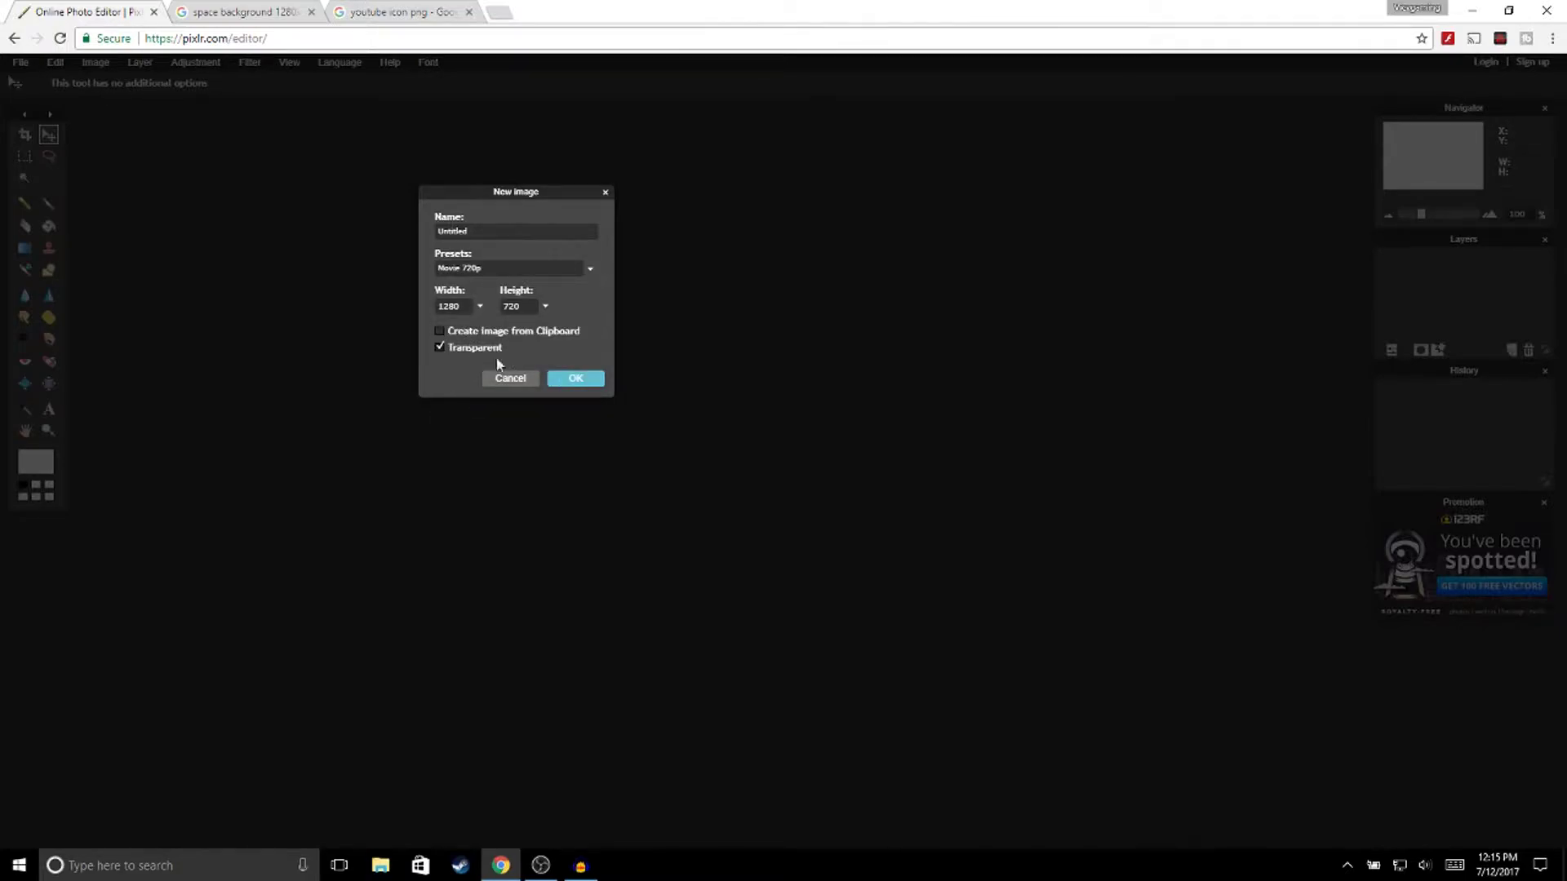
left_click(568, 380)
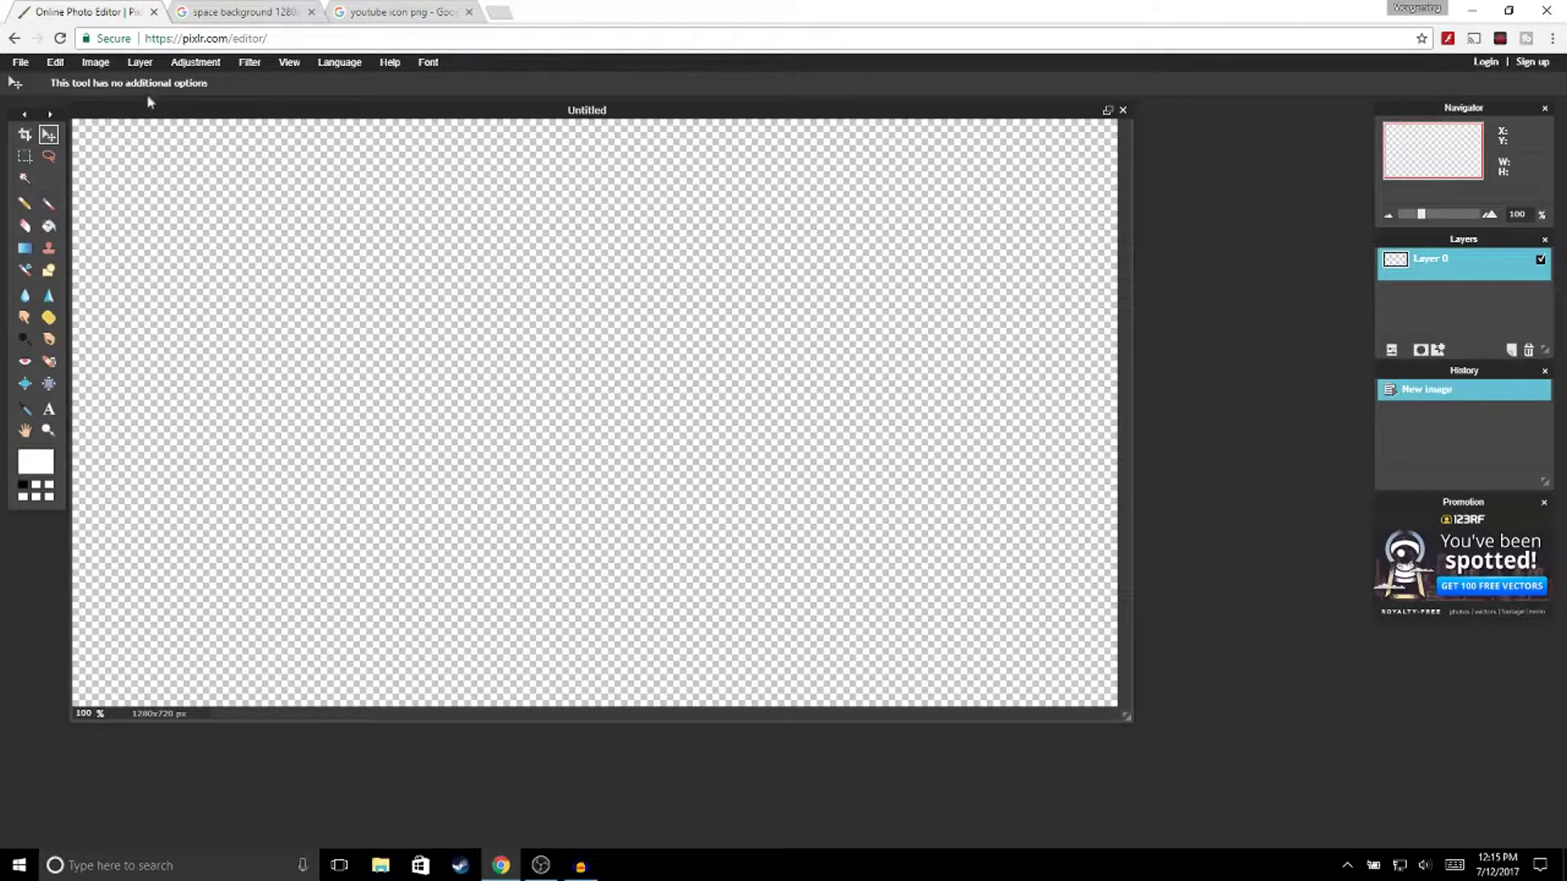
left_click(250, 16)
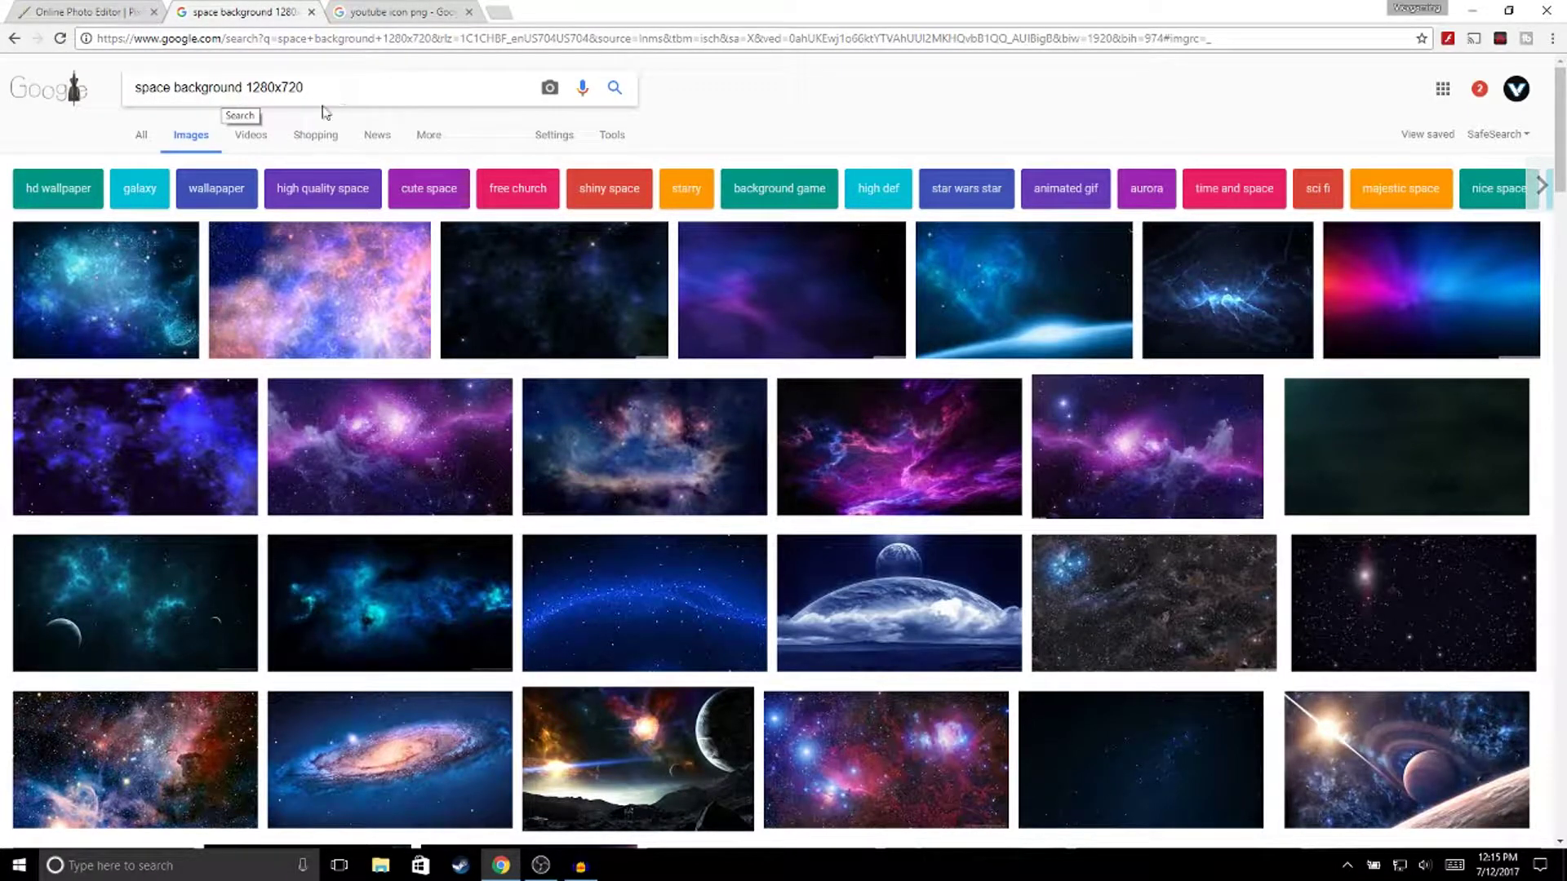
scroll(530, 459, "down", 8)
scroll(532, 457, "down", 2)
scroll(479, 367, "up", 7)
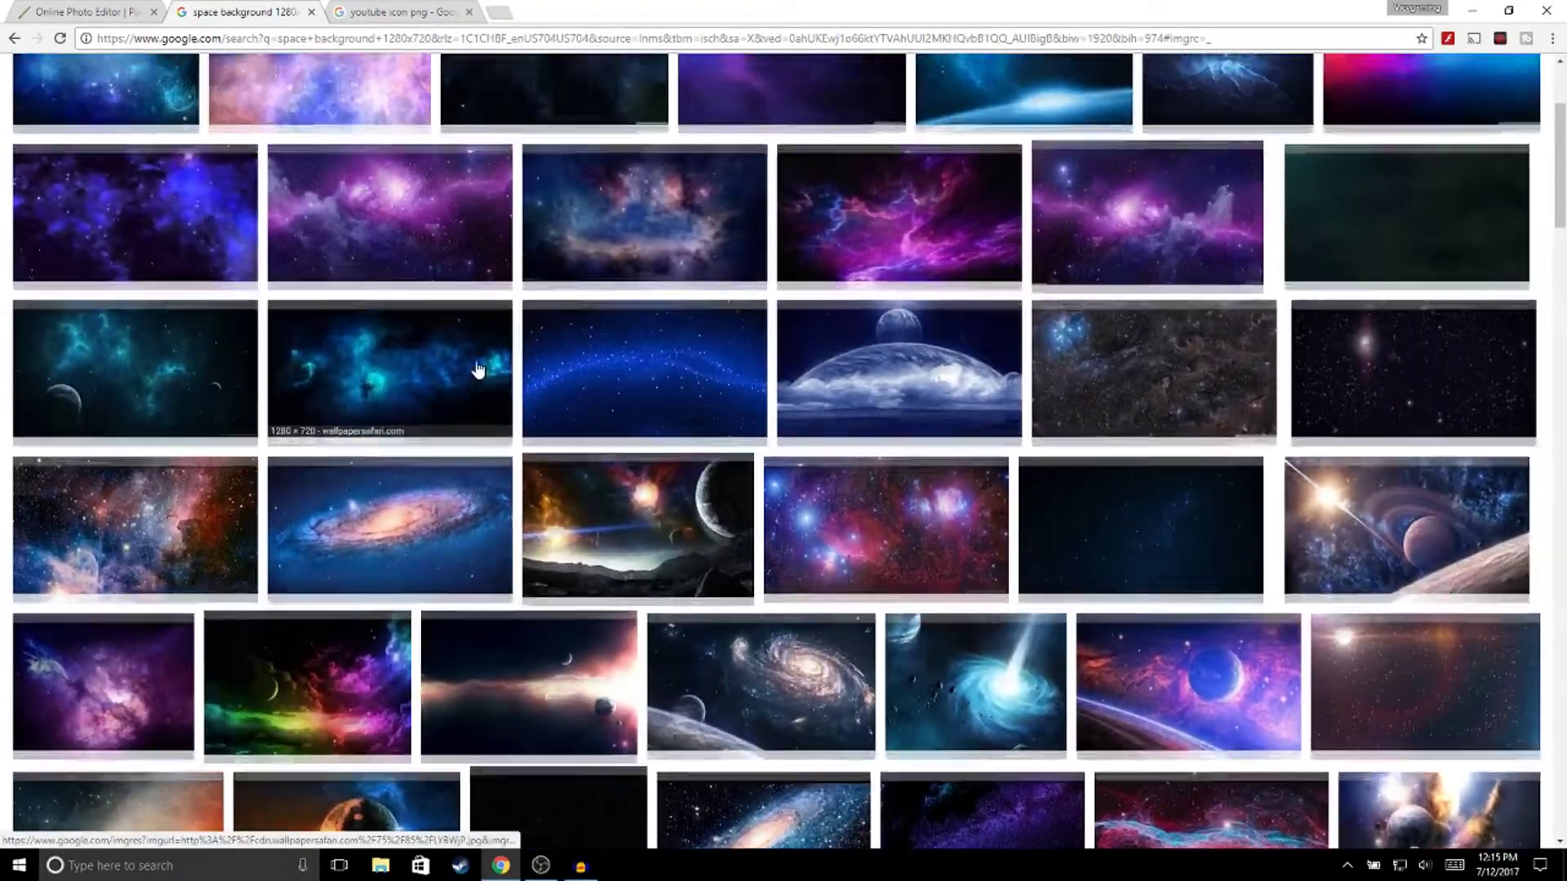
scroll(479, 370, "up", 3)
left_click(98, 13)
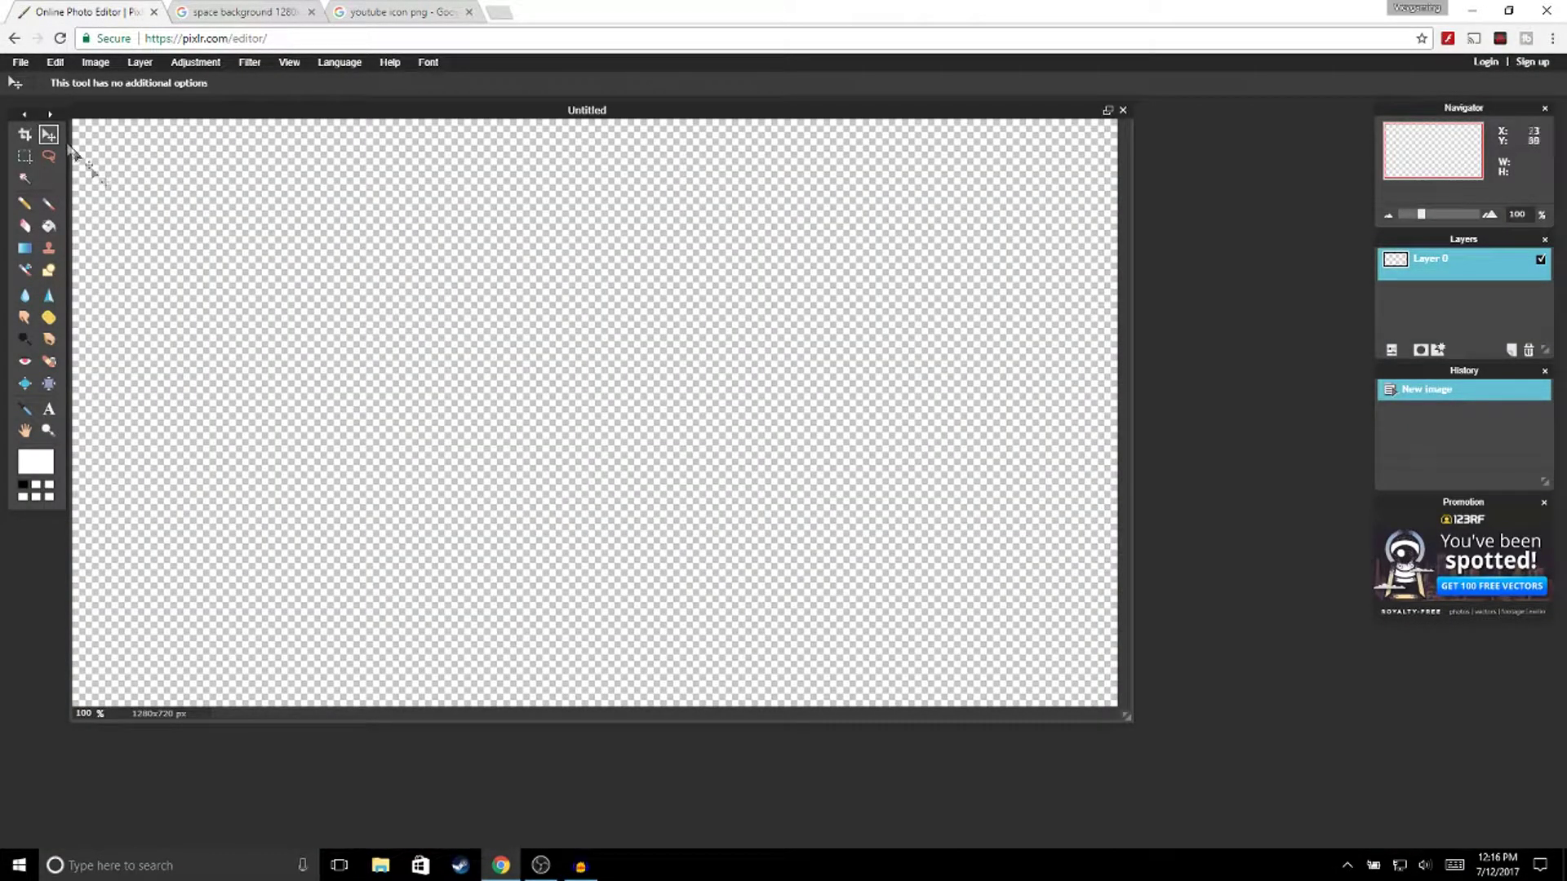
Open the space nebula image from the Desktop and select all of it.
left_click(21, 64)
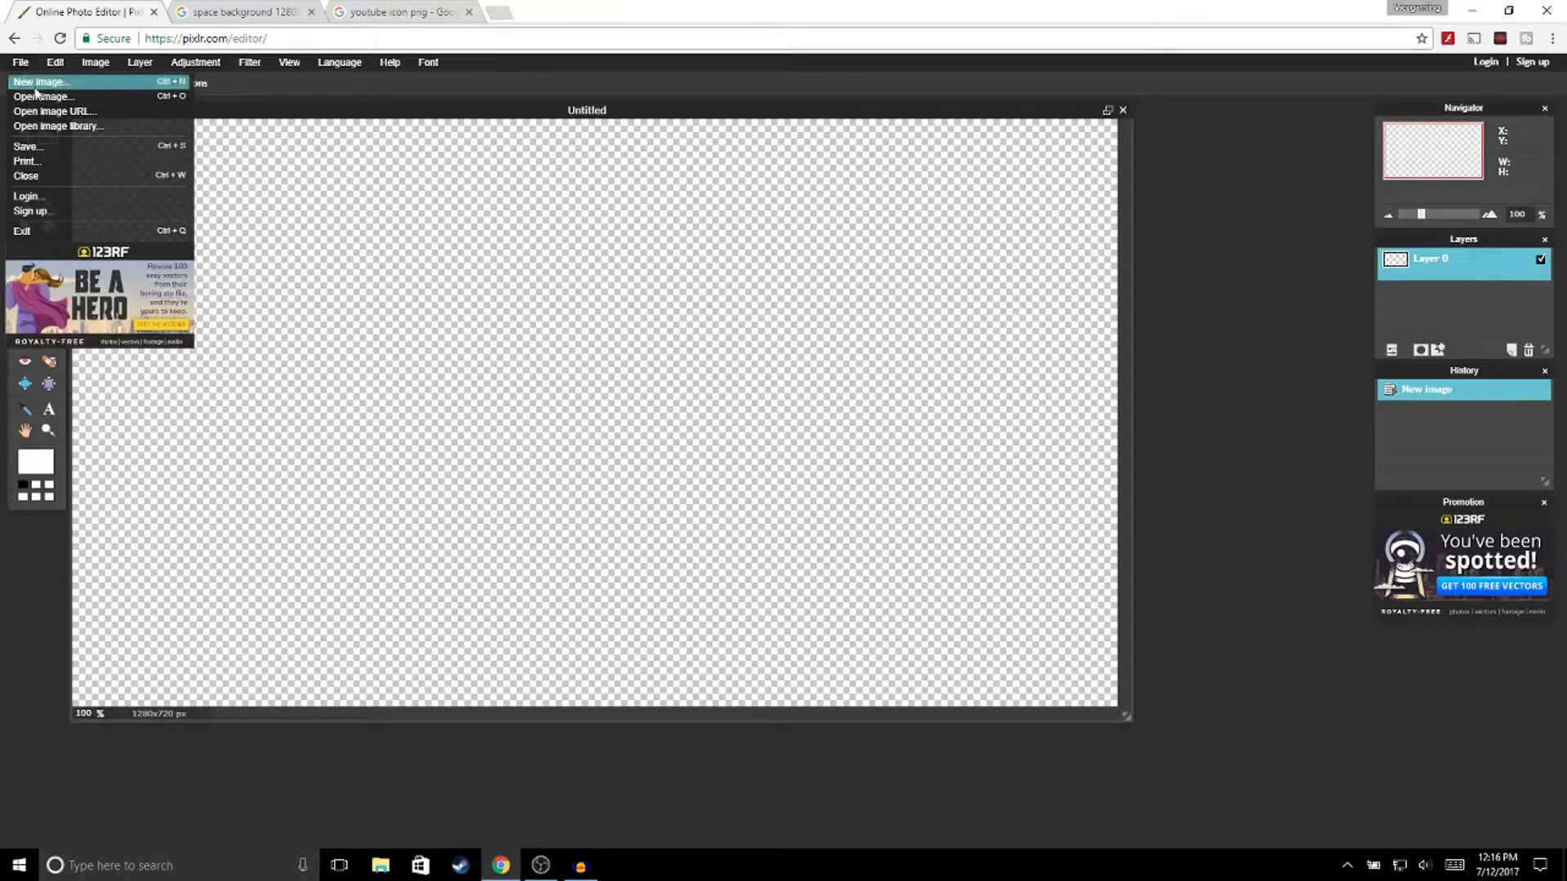
left_click(43, 100)
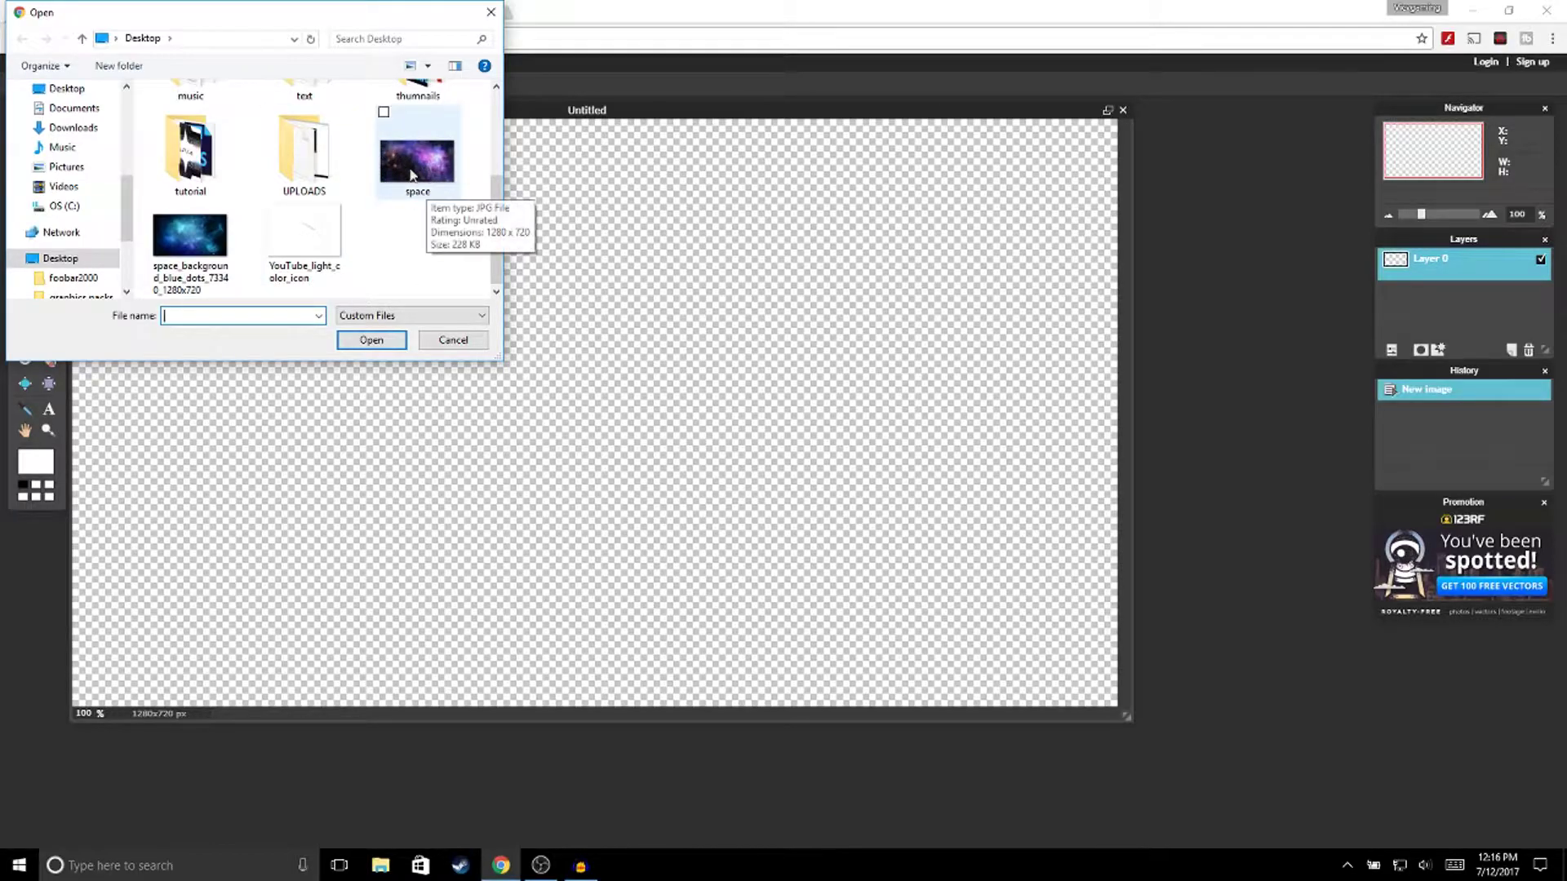
double_click(415, 175)
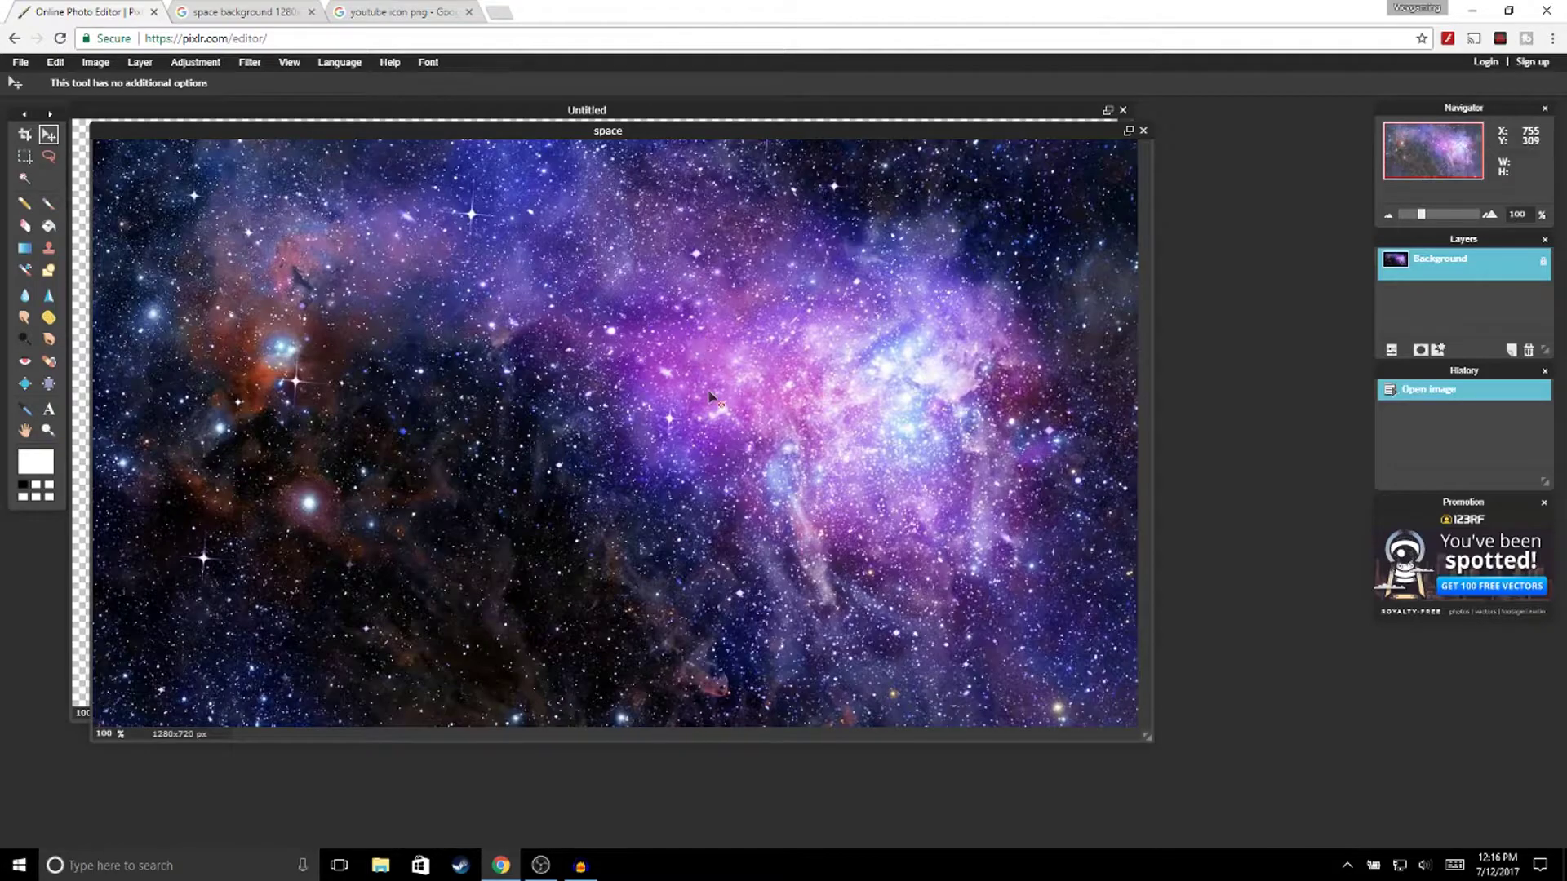
key("ctrl+a")
key("ctrl+a")
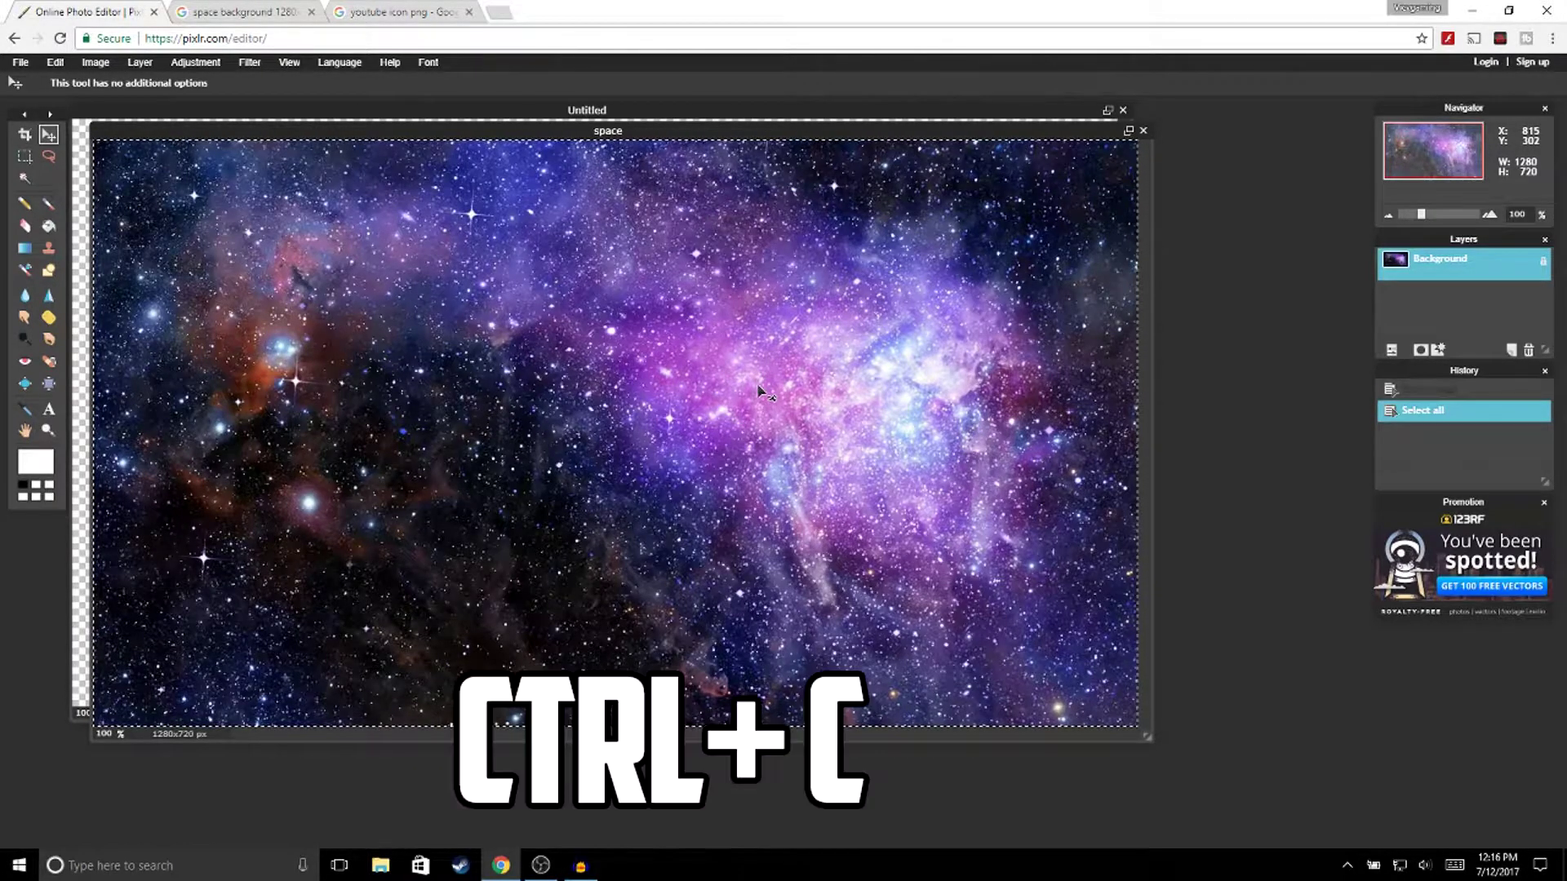
Copy the space image, close it without saving, and paste it into Untitled.
key("ctrl+c")
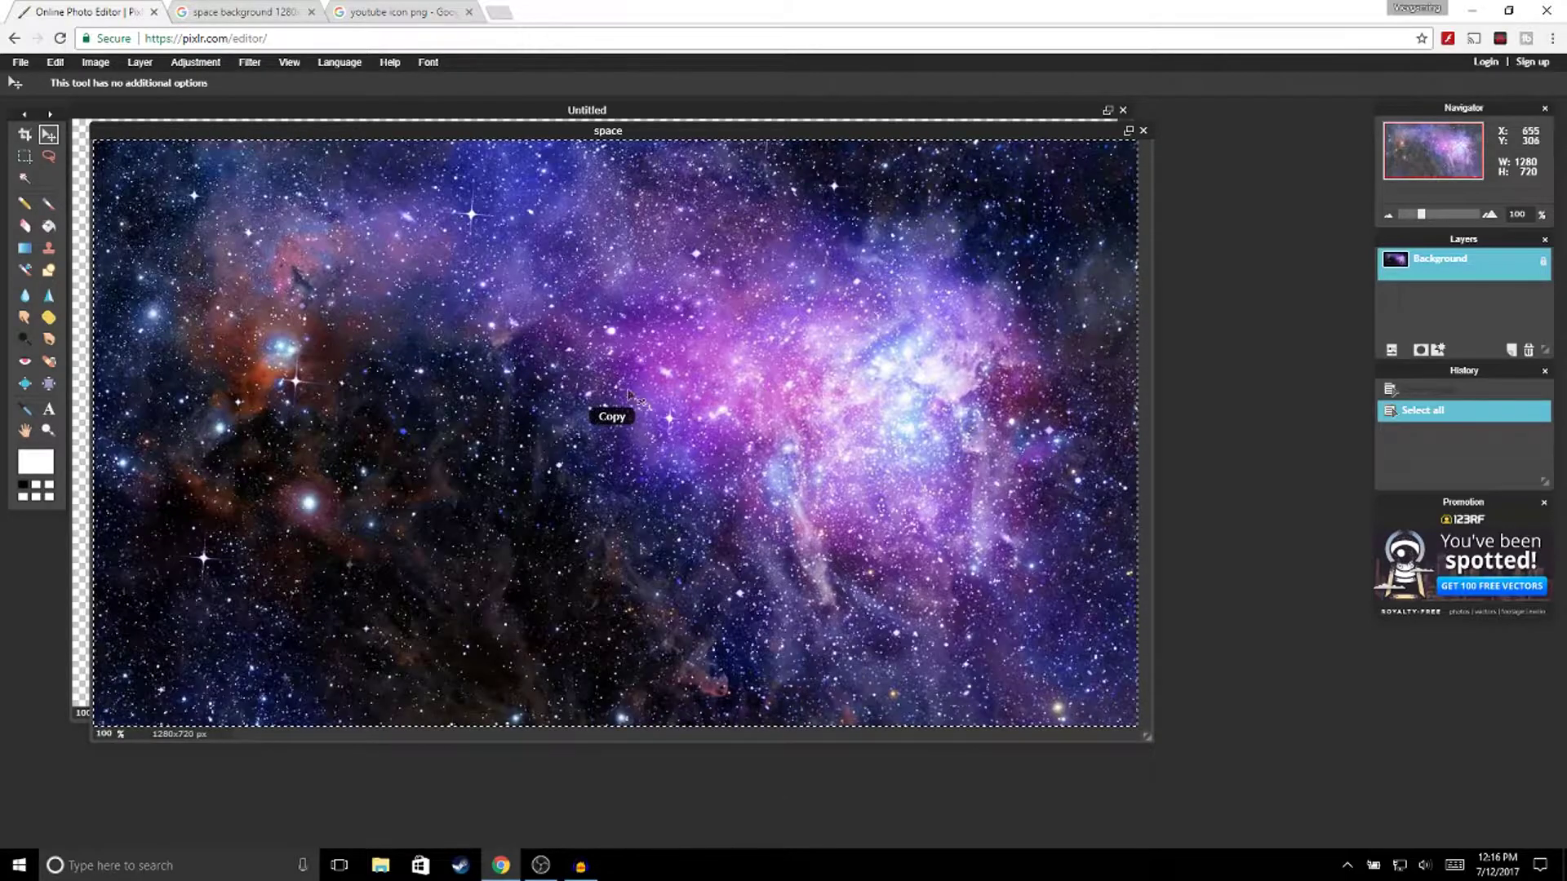
left_click(1143, 130)
key("Return")
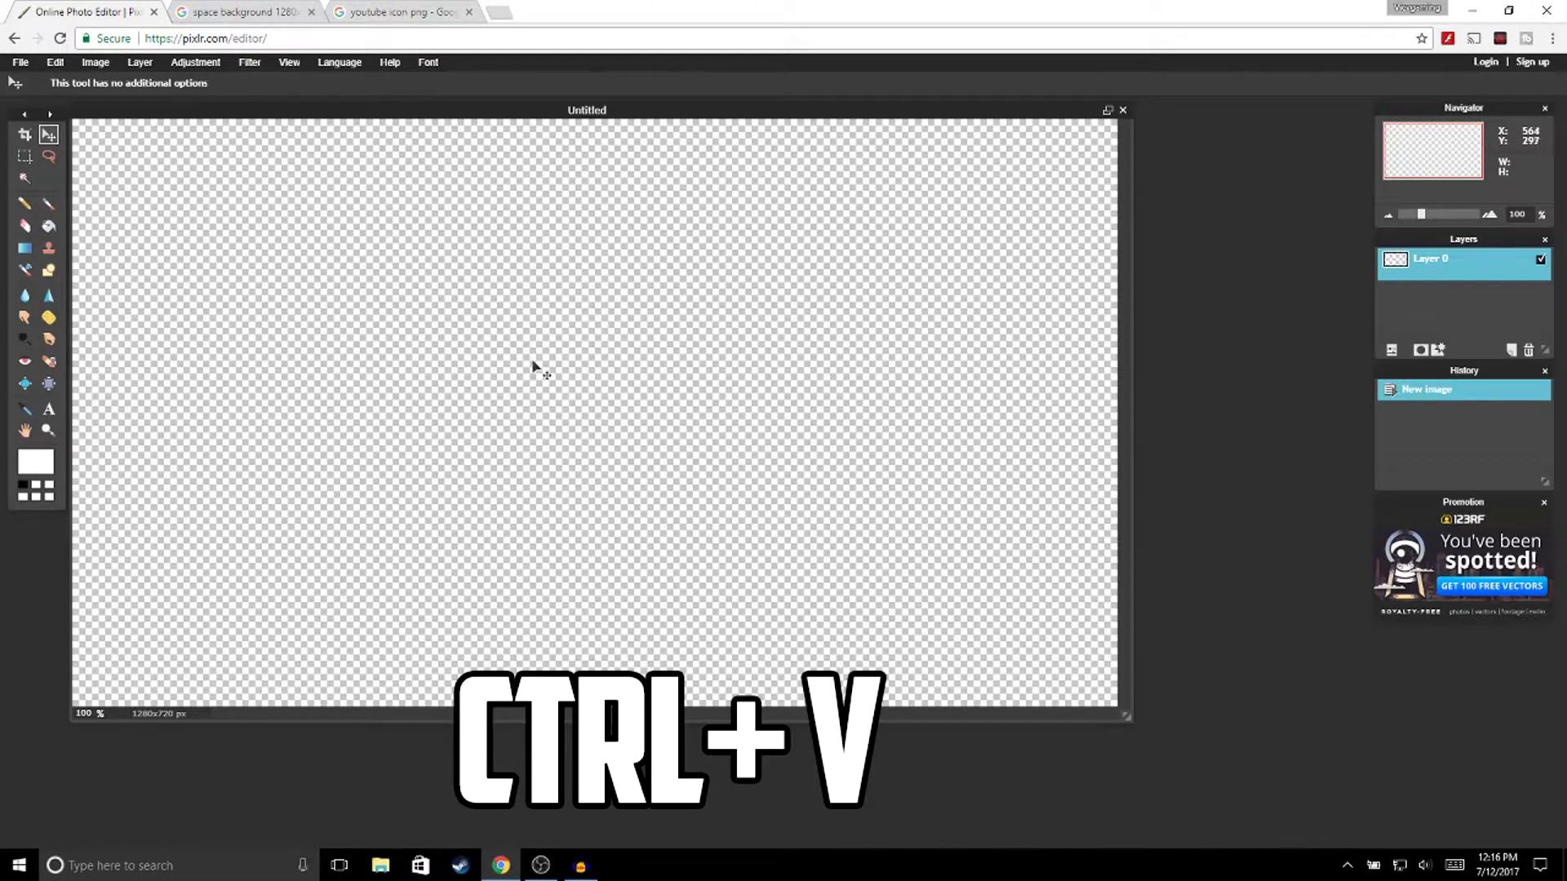
key("ctrl+v")
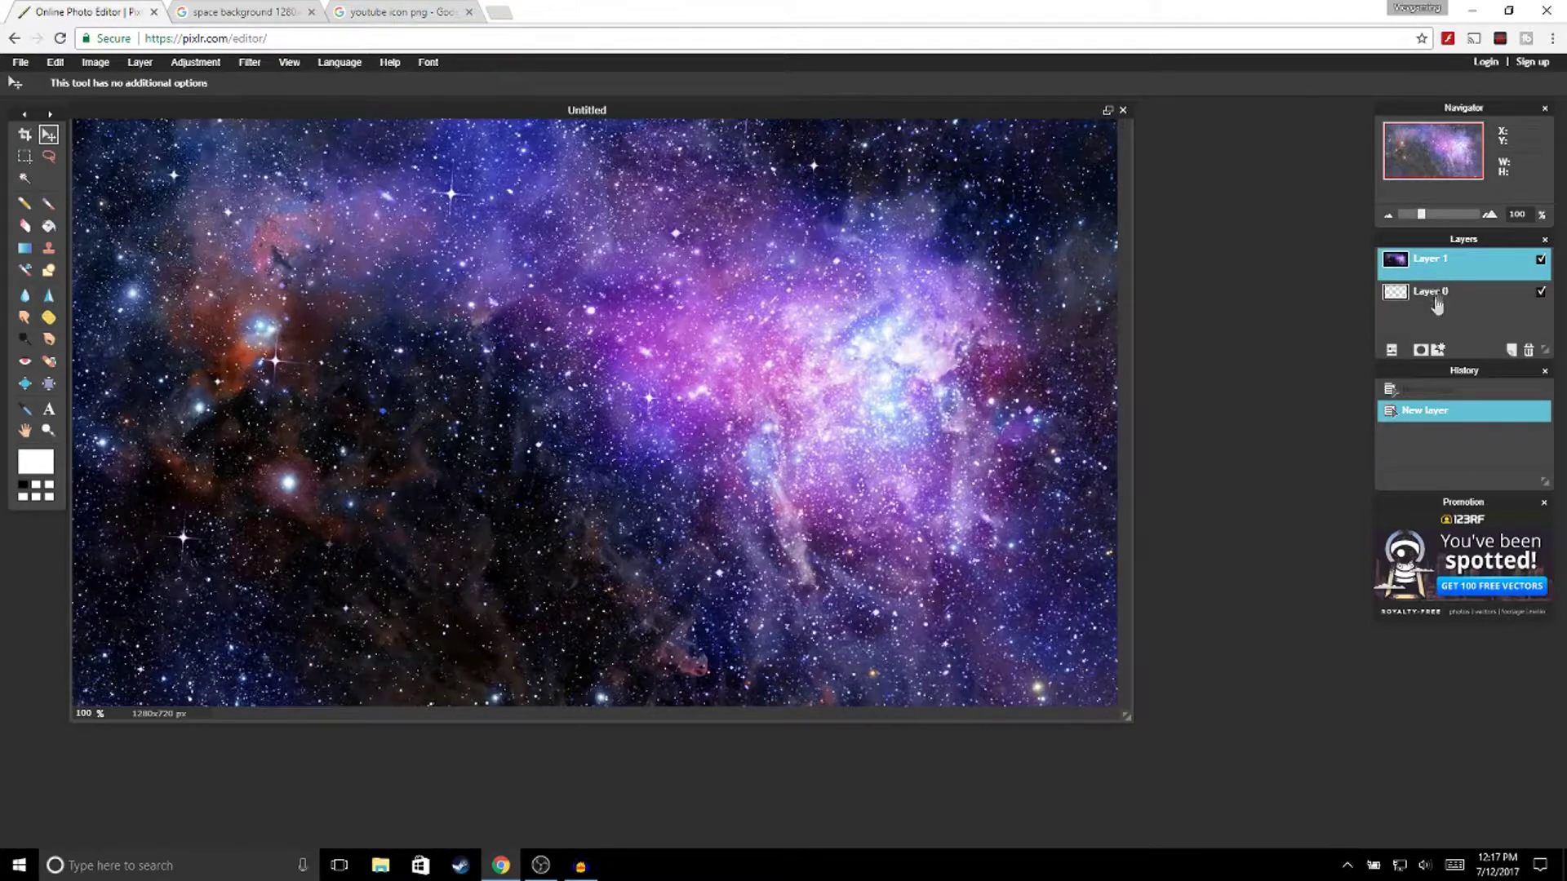
Merge the pasted space layer down into the layer below.
right_click(1428, 274)
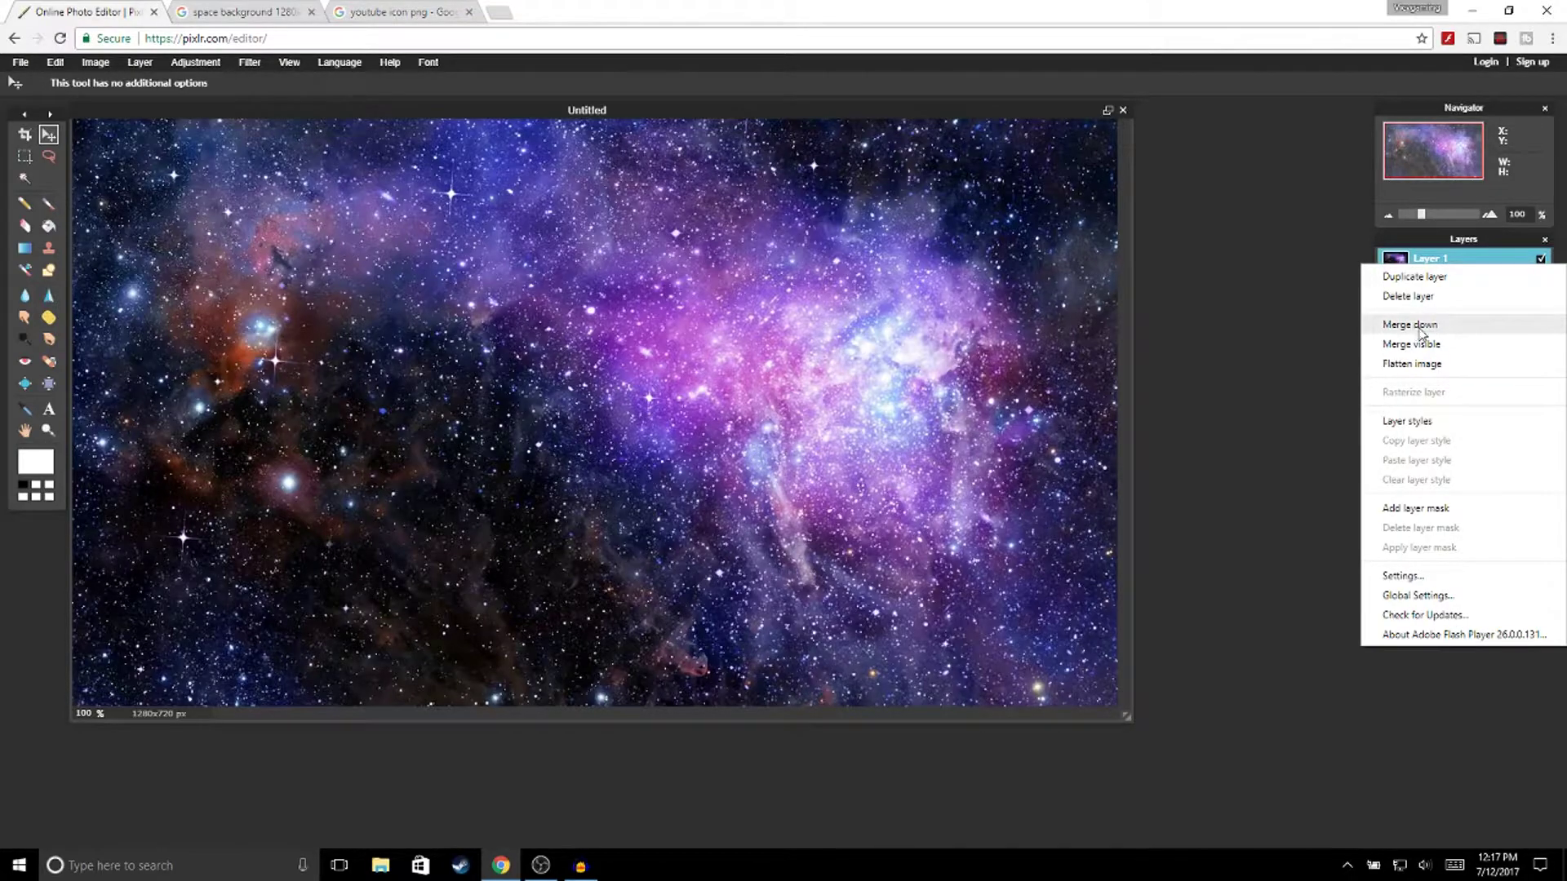
left_click(1421, 325)
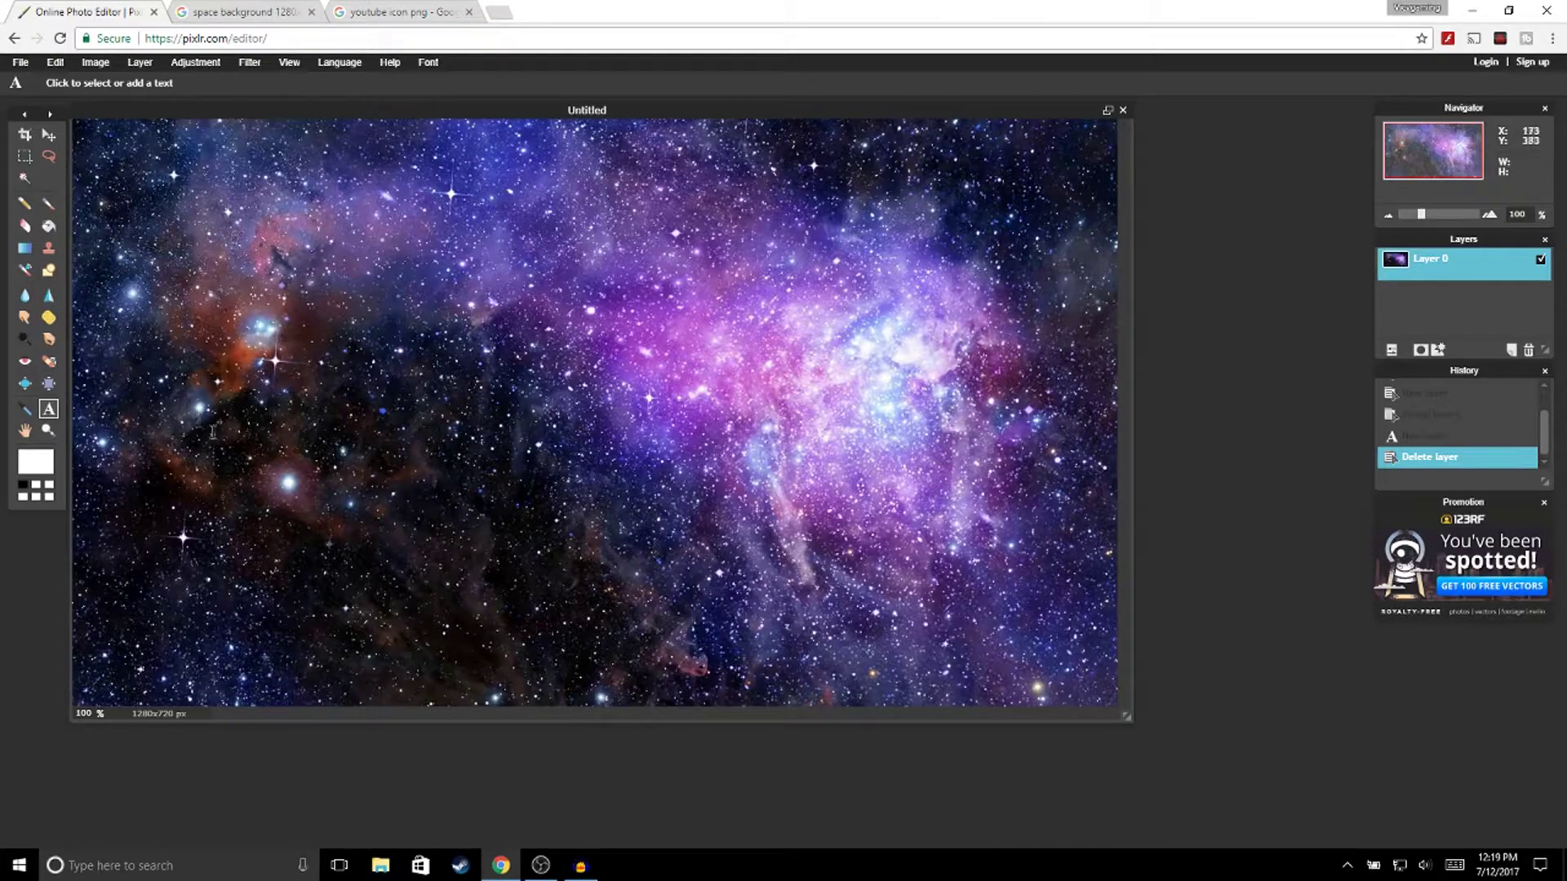
Add size-130 white CUSTOM text and move it fully into view at the top-left.
left_click(105, 199)
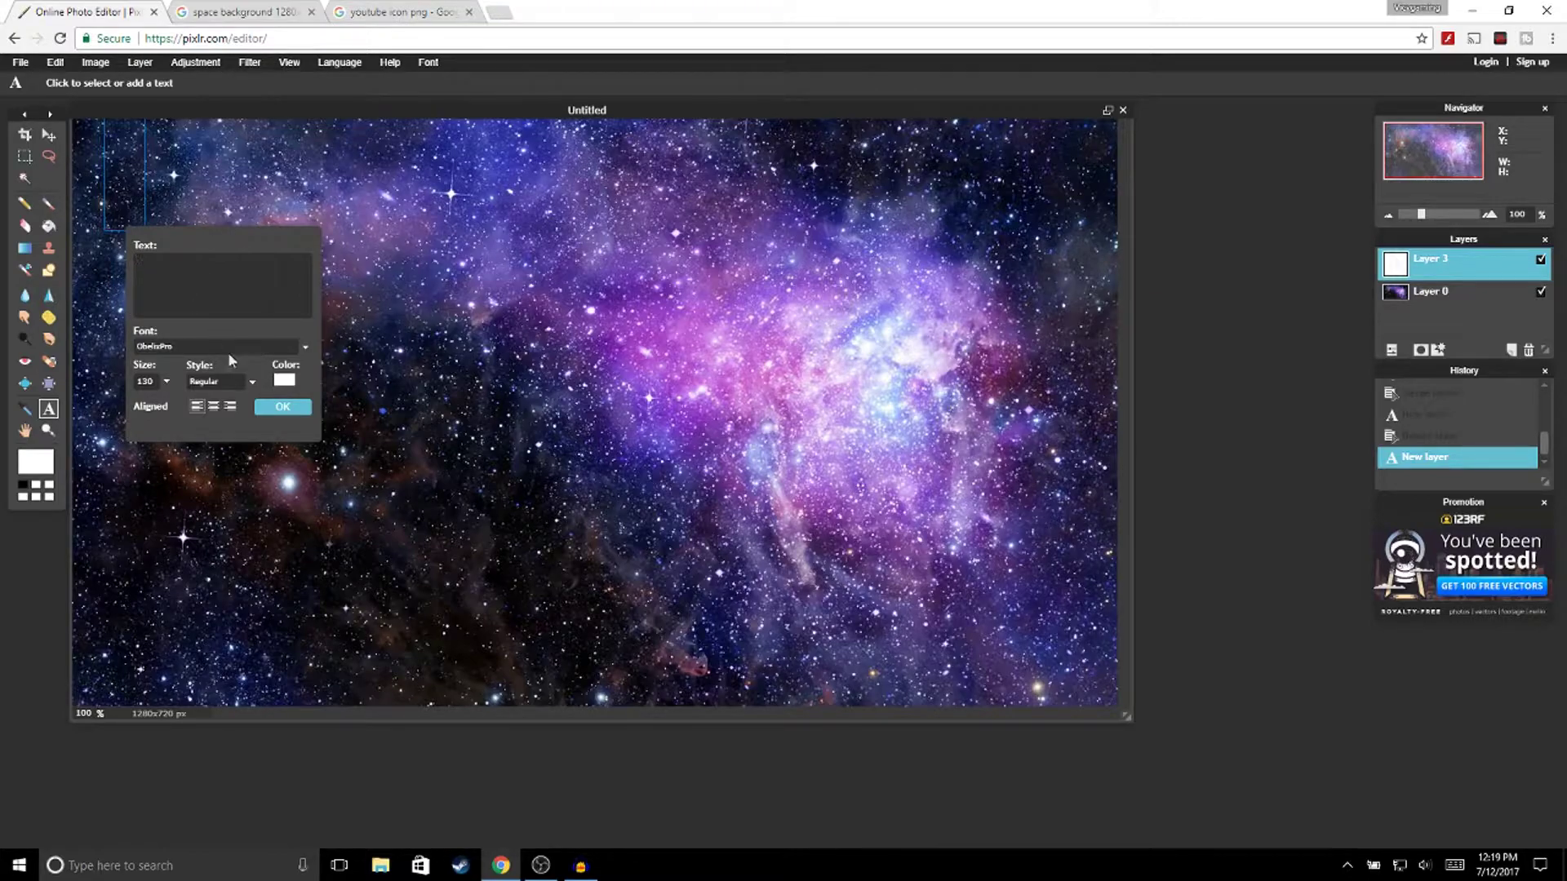
left_click(166, 382)
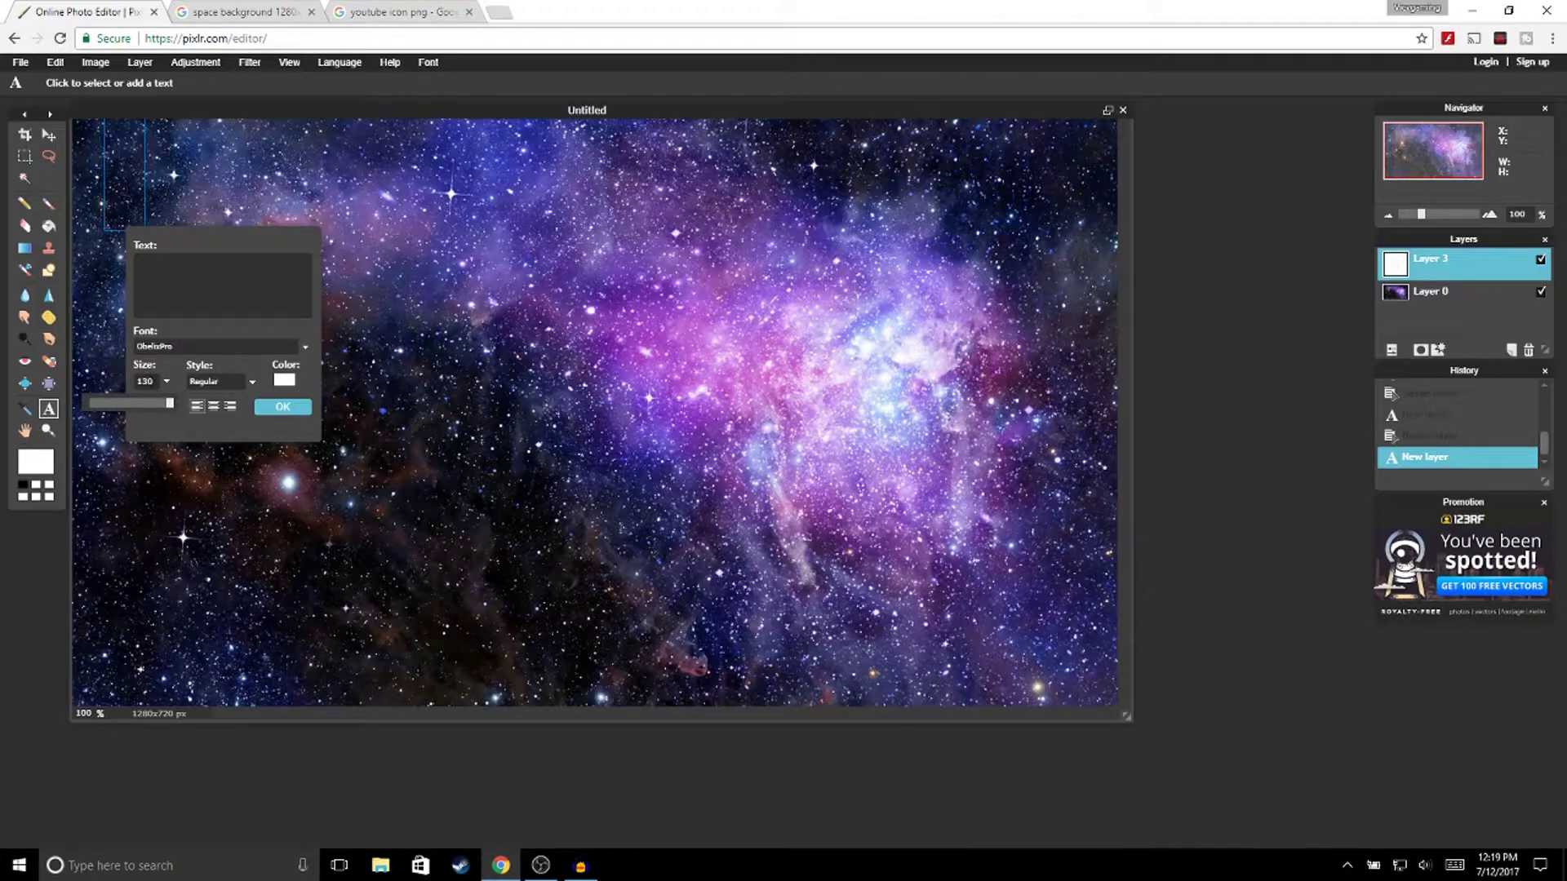
left_click(206, 280)
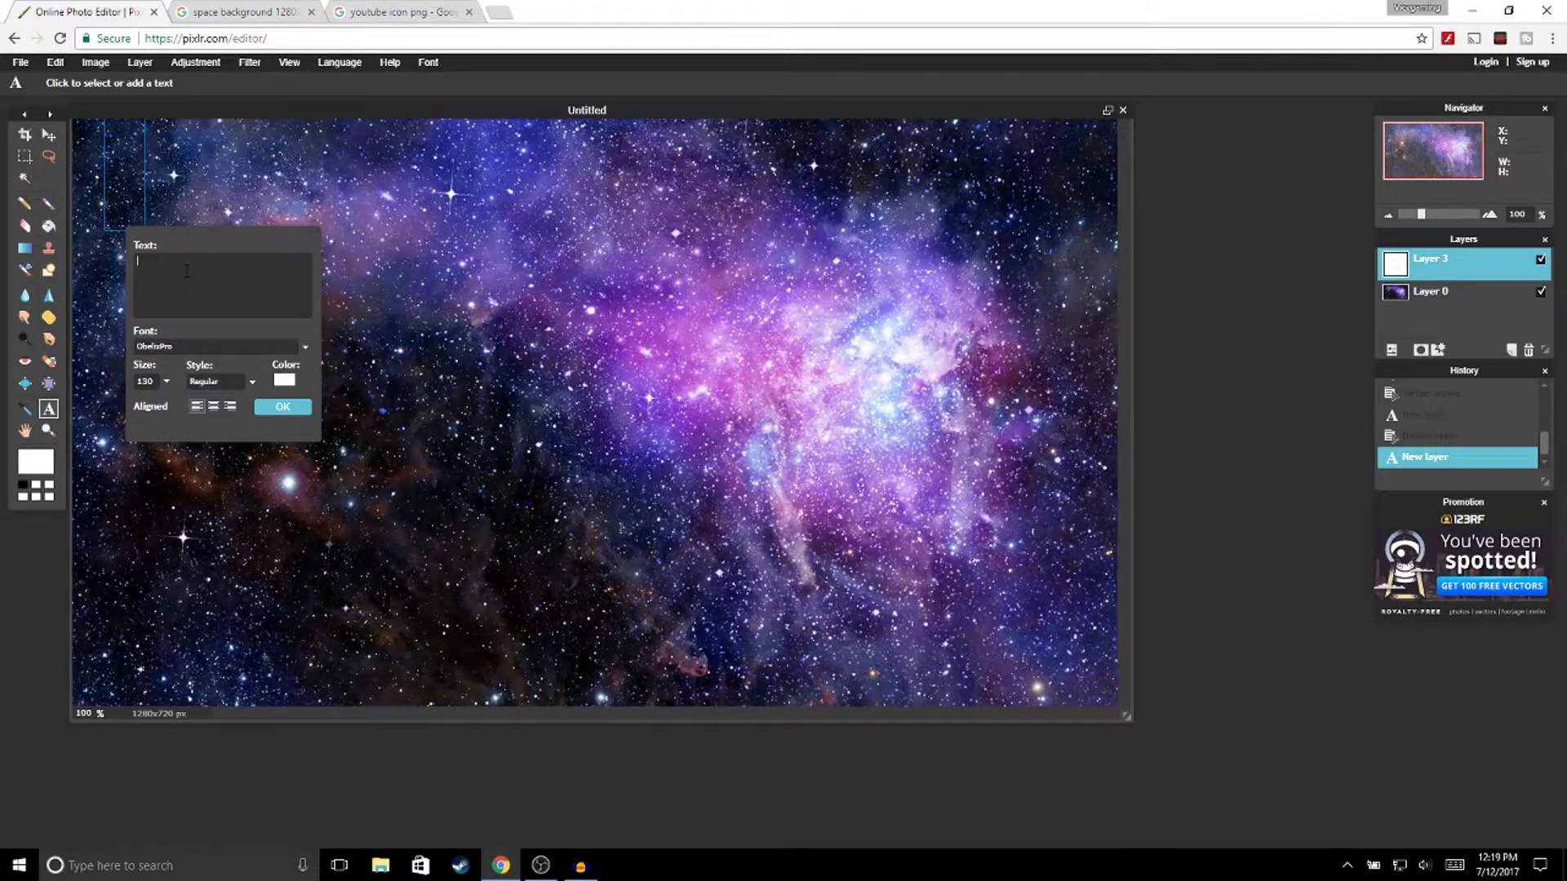
type("custom")
left_click(283, 406)
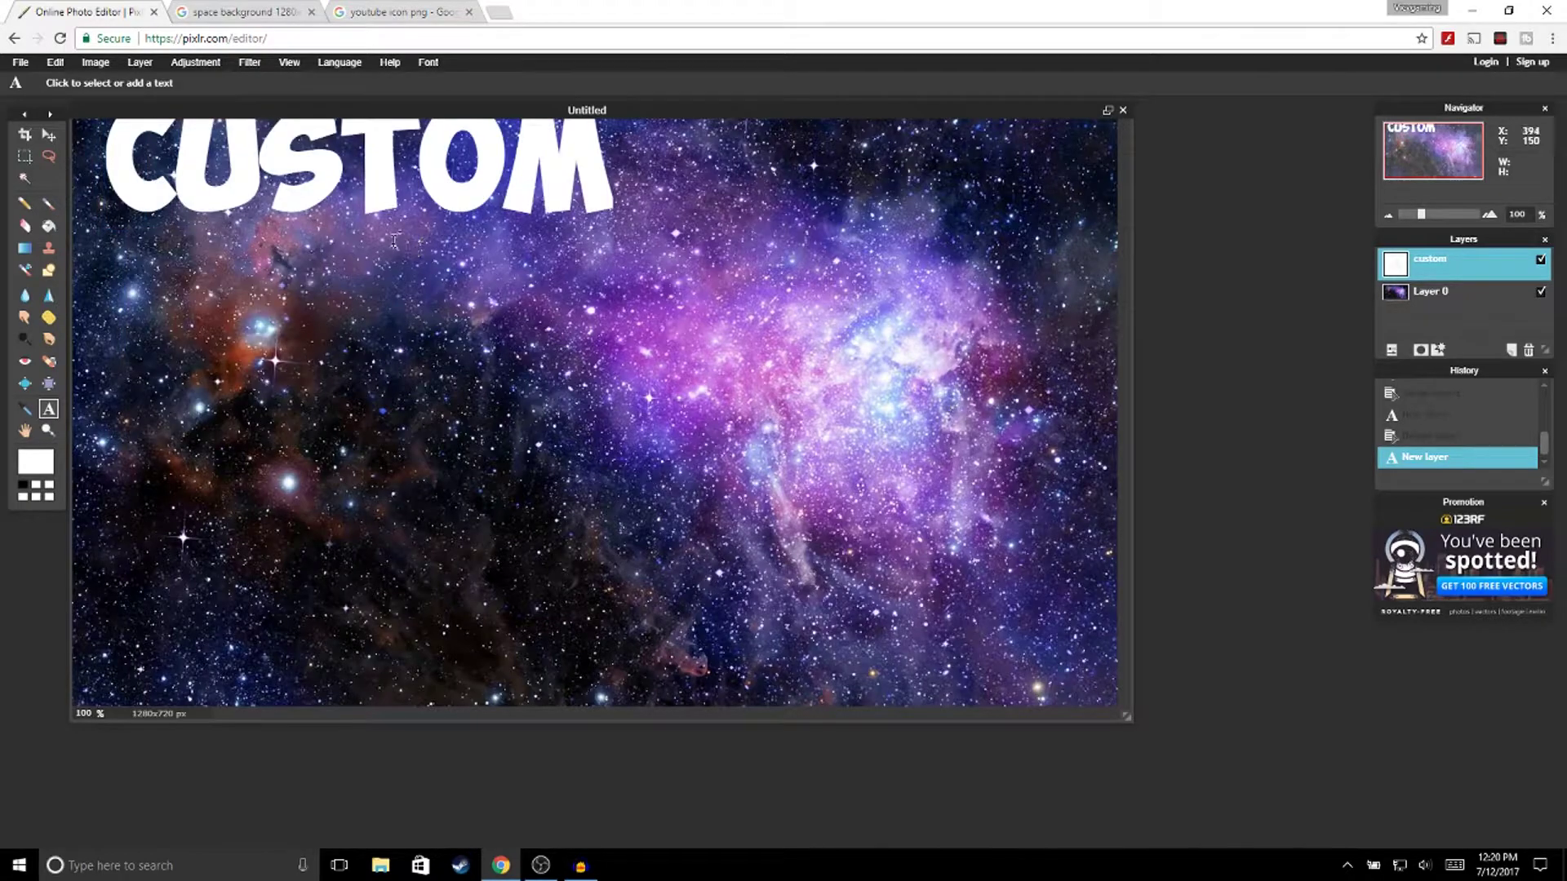
left_click(49, 135)
left_click_drag(349, 191, 353, 235)
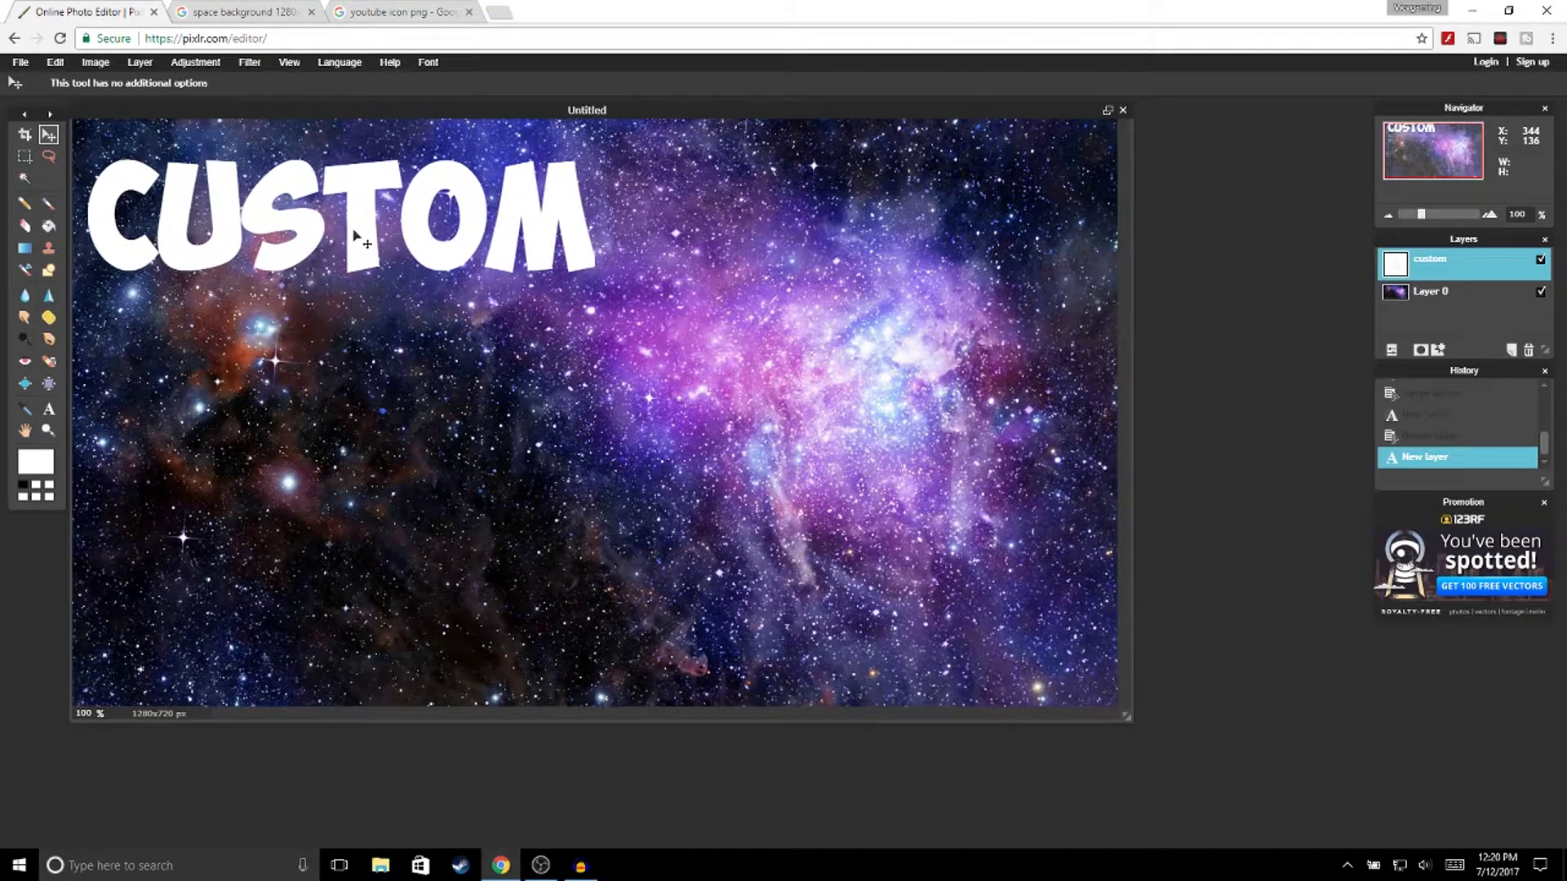
Add YOUTUBE text and place it under CUSTOM.
left_click(49, 409)
left_click(135, 335)
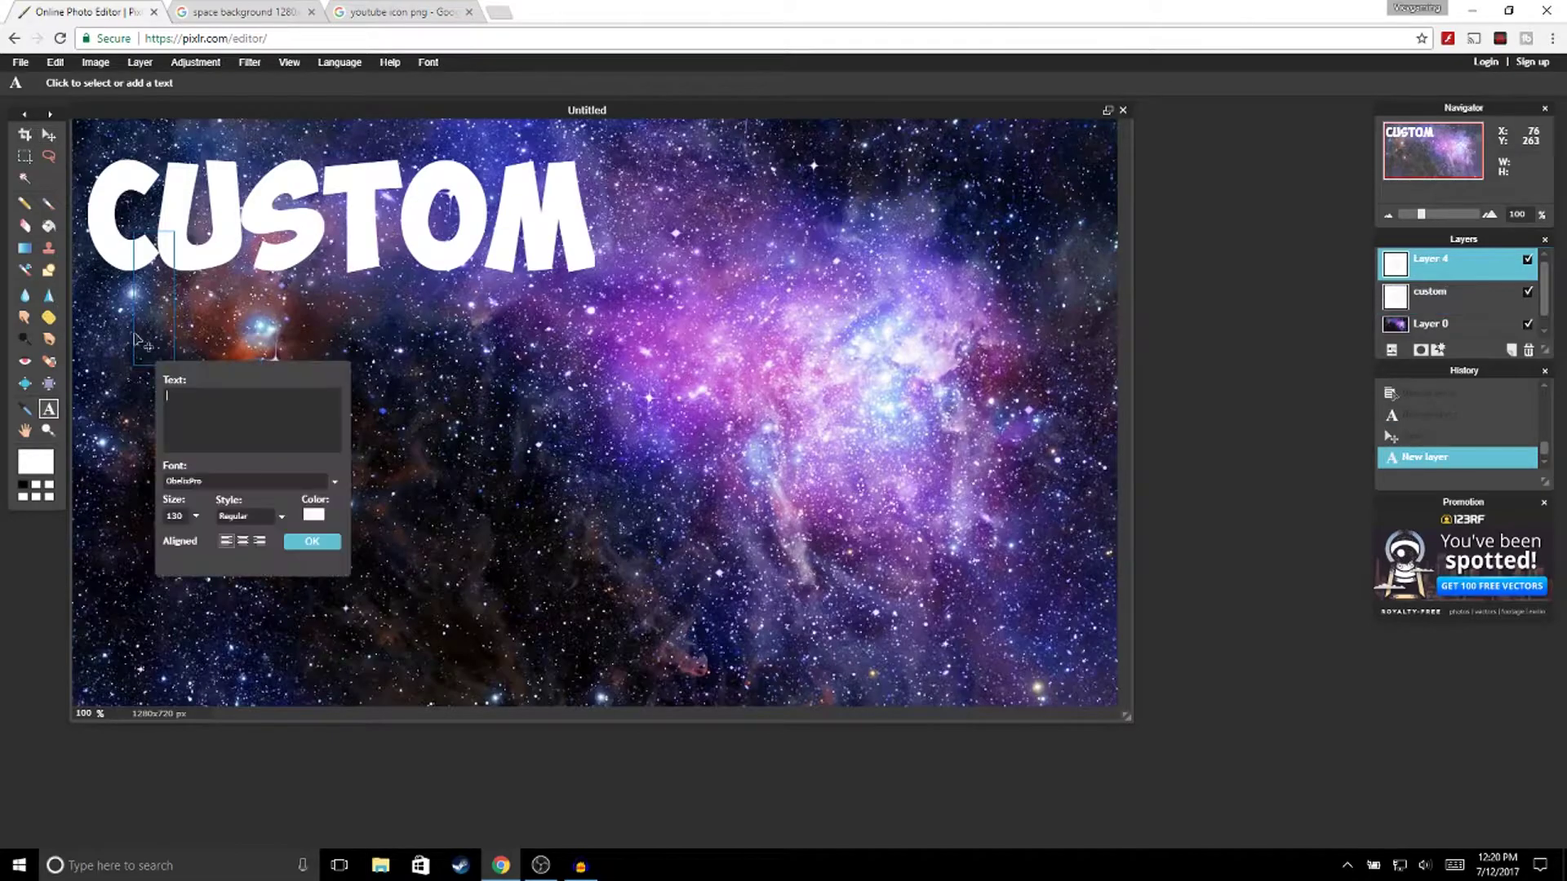
type("youtube")
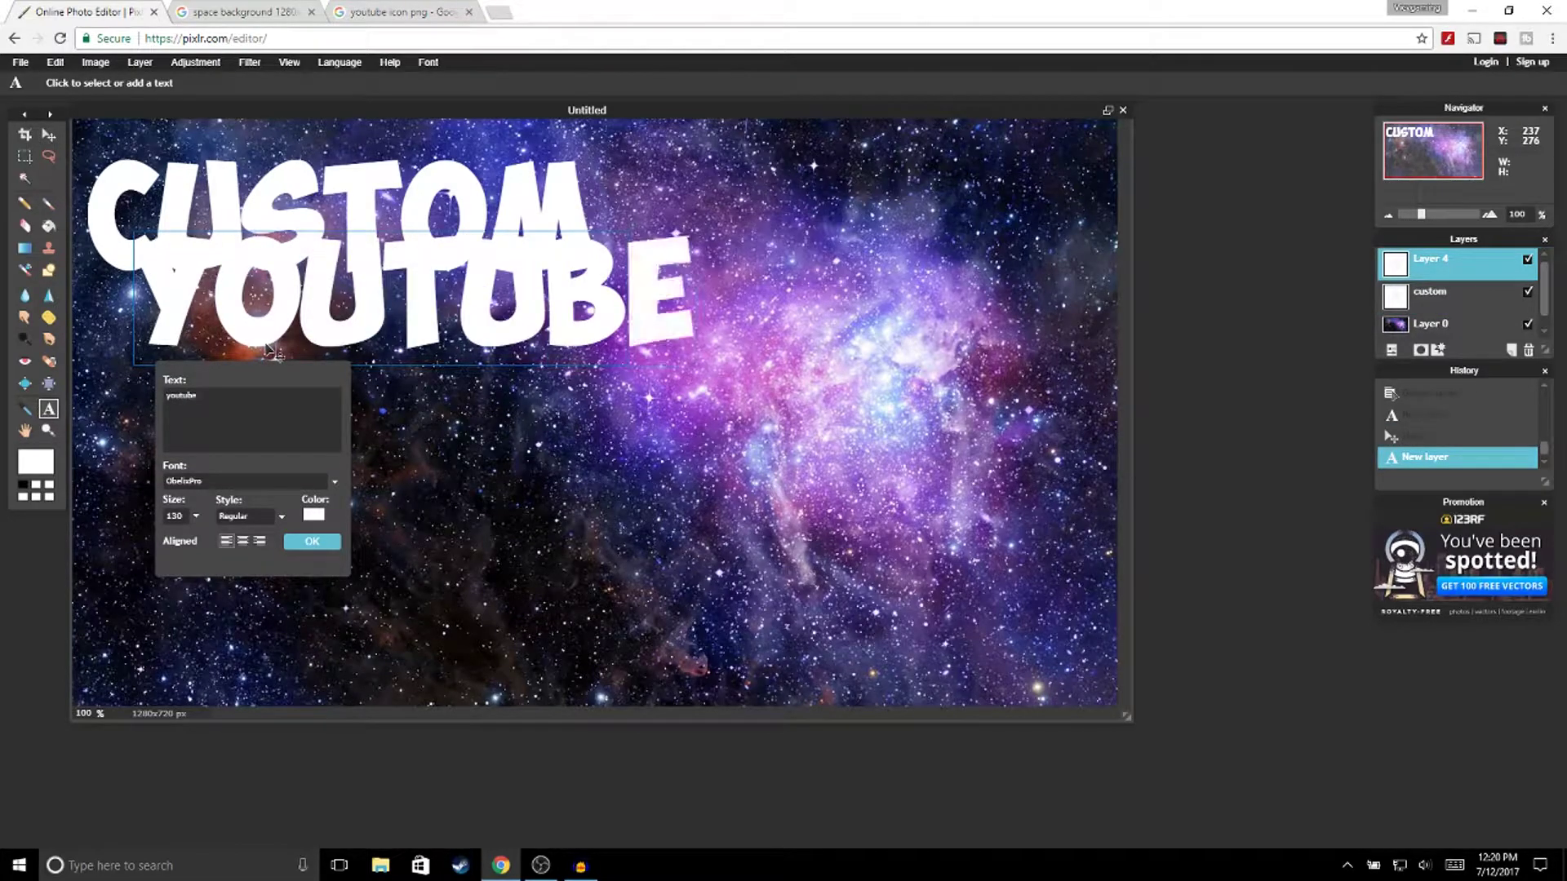
left_click(303, 545)
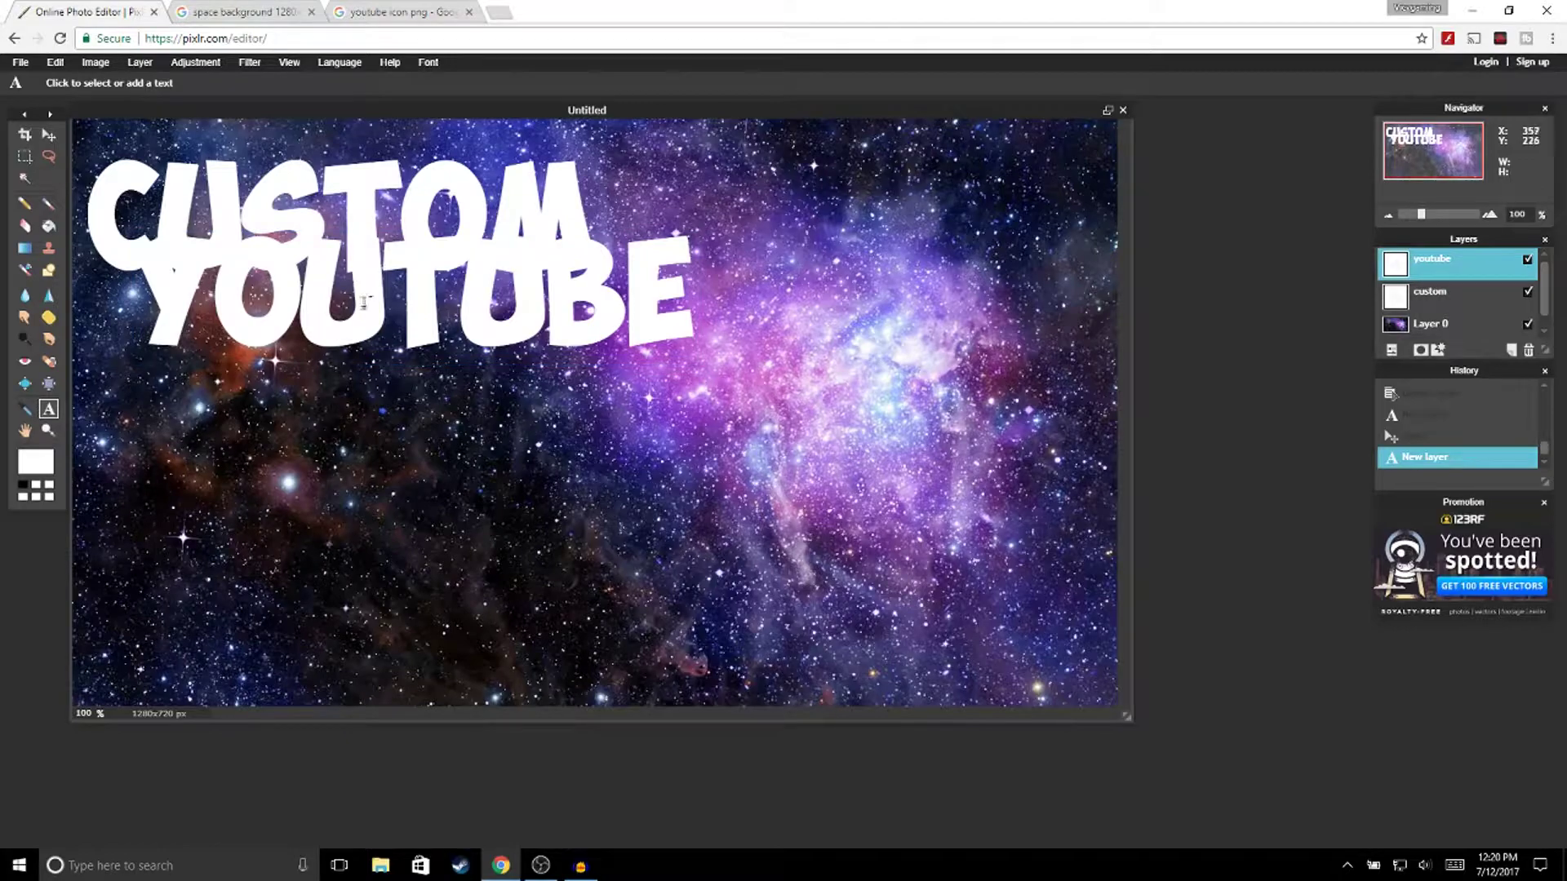
left_click(49, 134)
left_click_drag(374, 309, 331, 366)
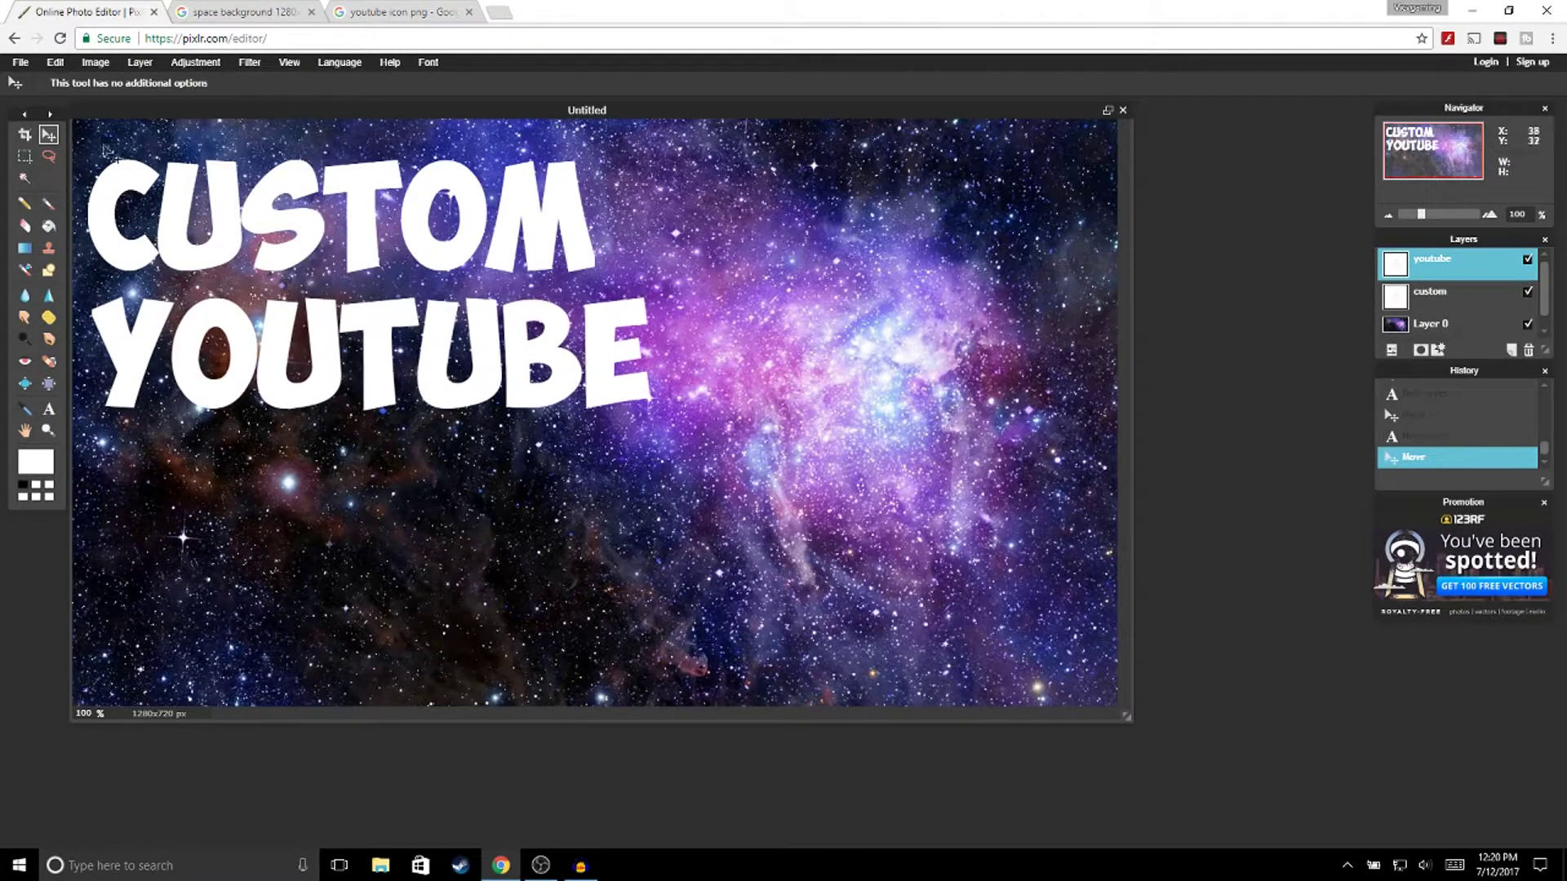
Add THUMBNAILS text and place it under YOUTUBE.
left_click(48, 408)
left_click(143, 523)
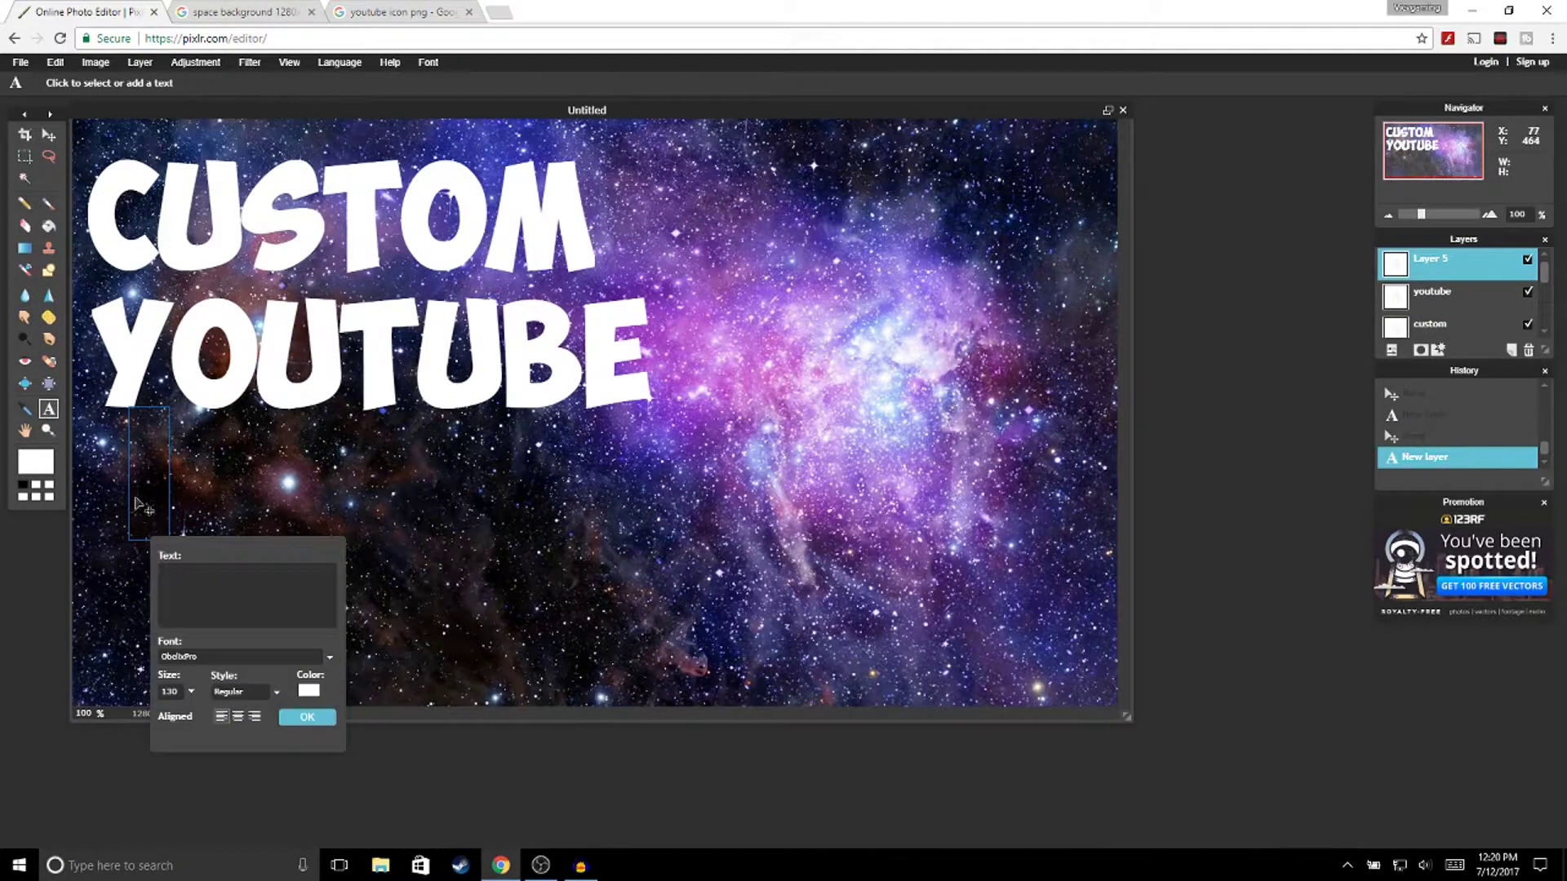
type("thumbnails")
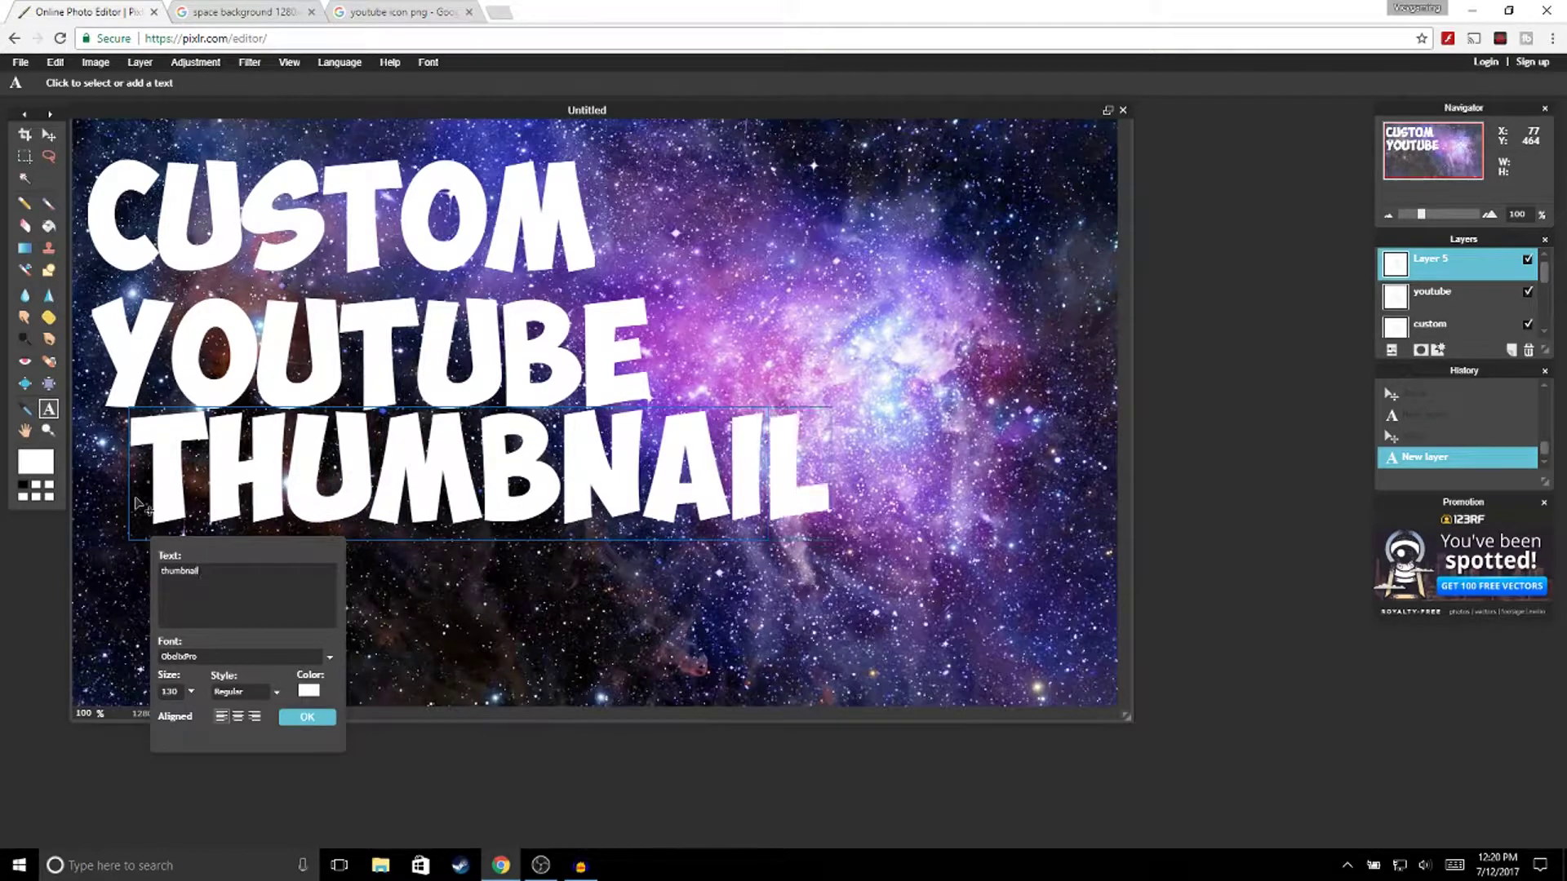
left_click(326, 719)
left_click(49, 134)
left_click_drag(425, 469, 384, 559)
Lower YOUTUBE about 50 px and CUSTOM slightly to even the stack.
left_click(1437, 295)
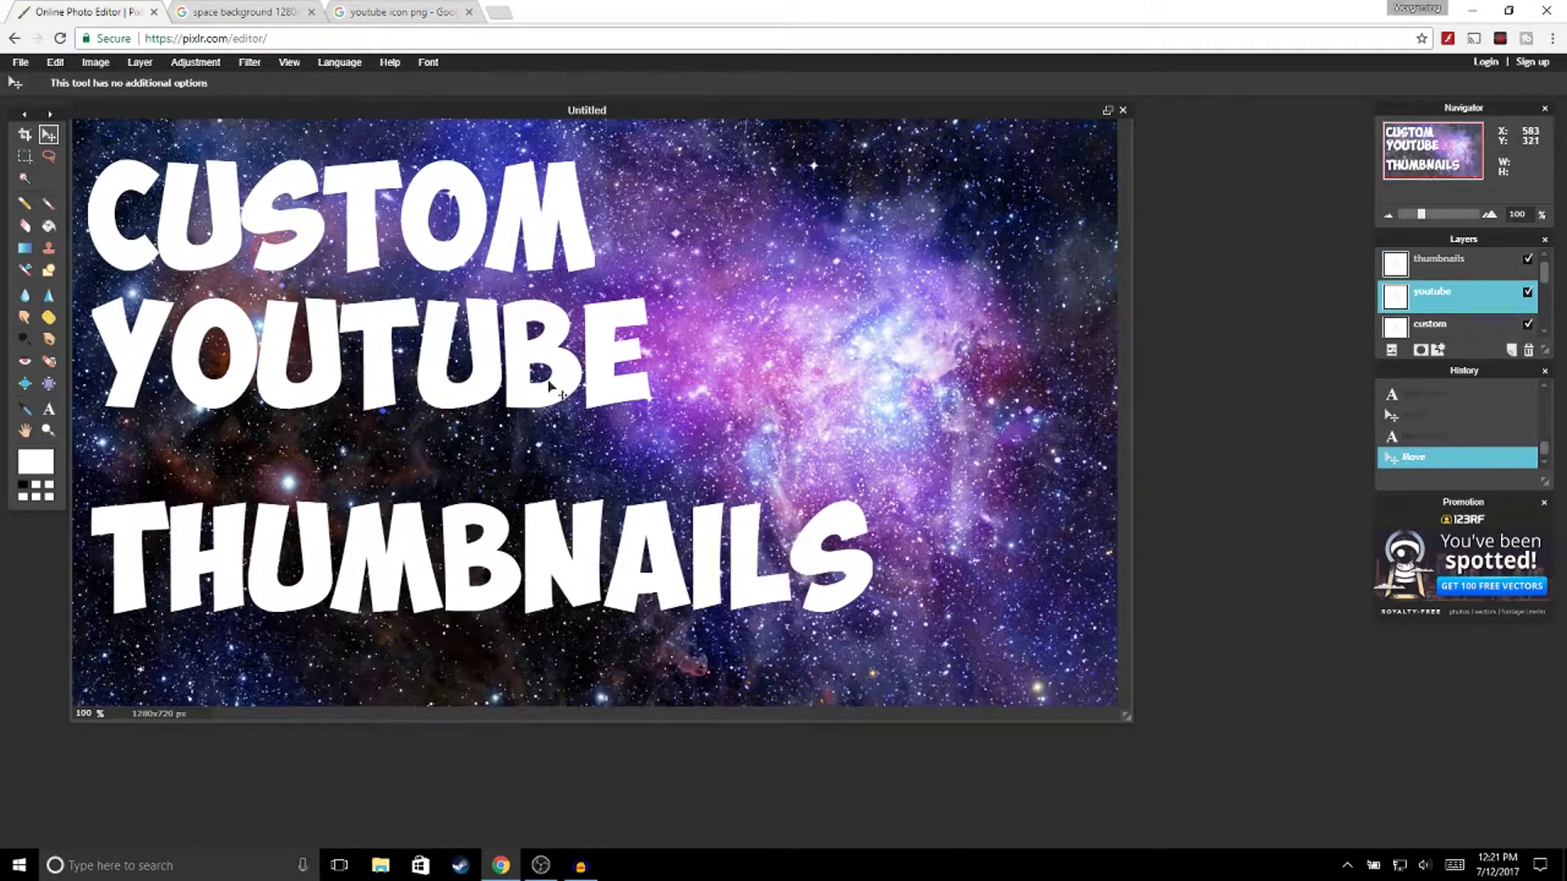
left_click_drag(557, 390, 556, 431)
left_click(1430, 325)
left_click_drag(844, 274, 840, 304)
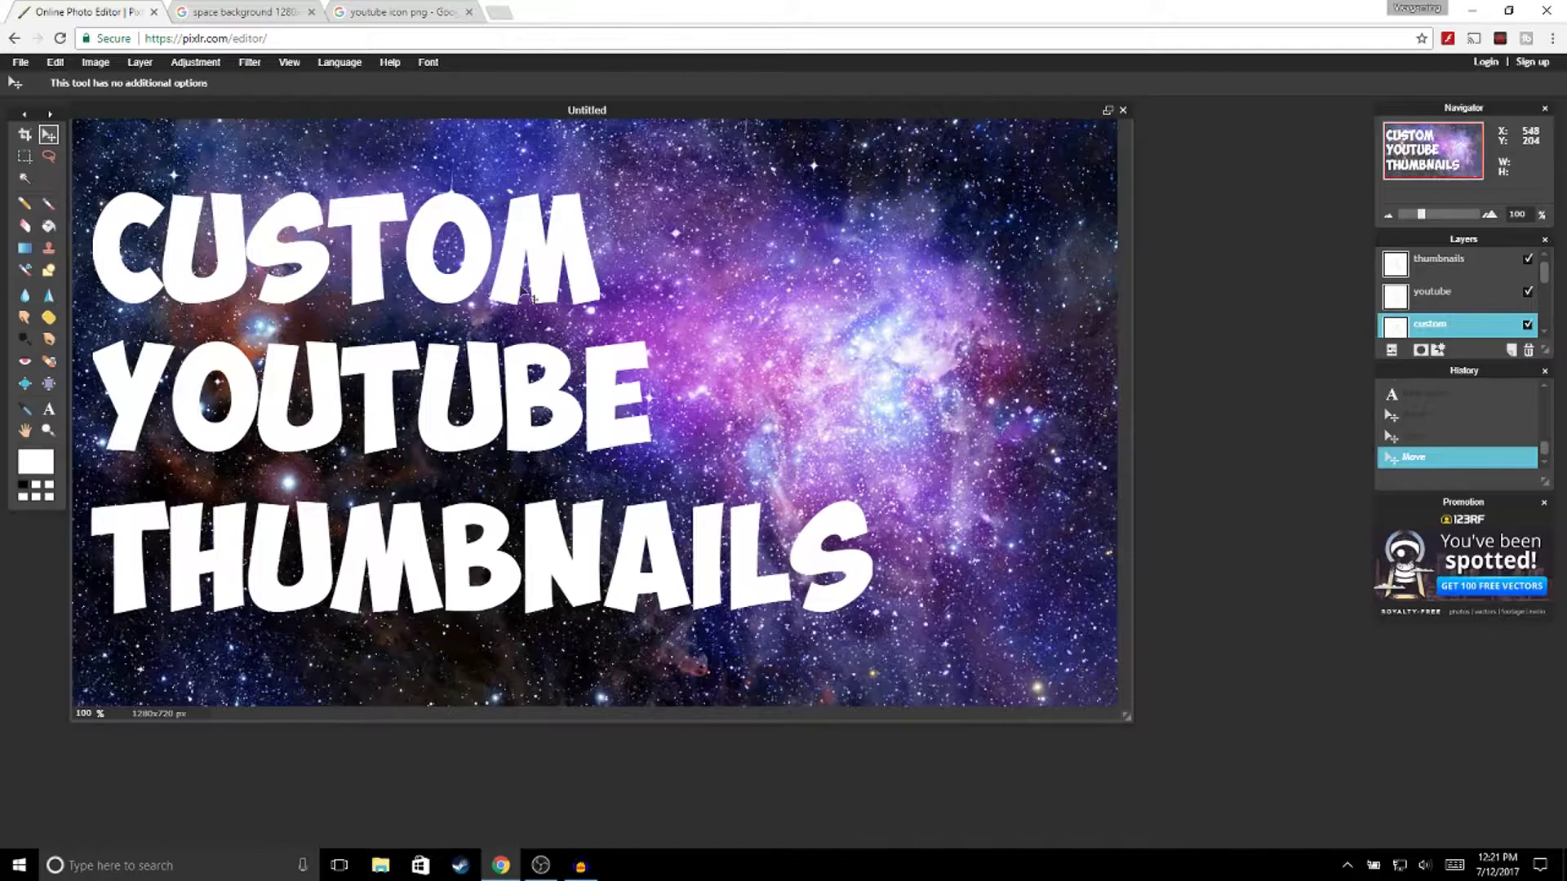
Rasterize the CUSTOM layer and free-transform it larger across the top of the canvas.
right_click(1435, 329)
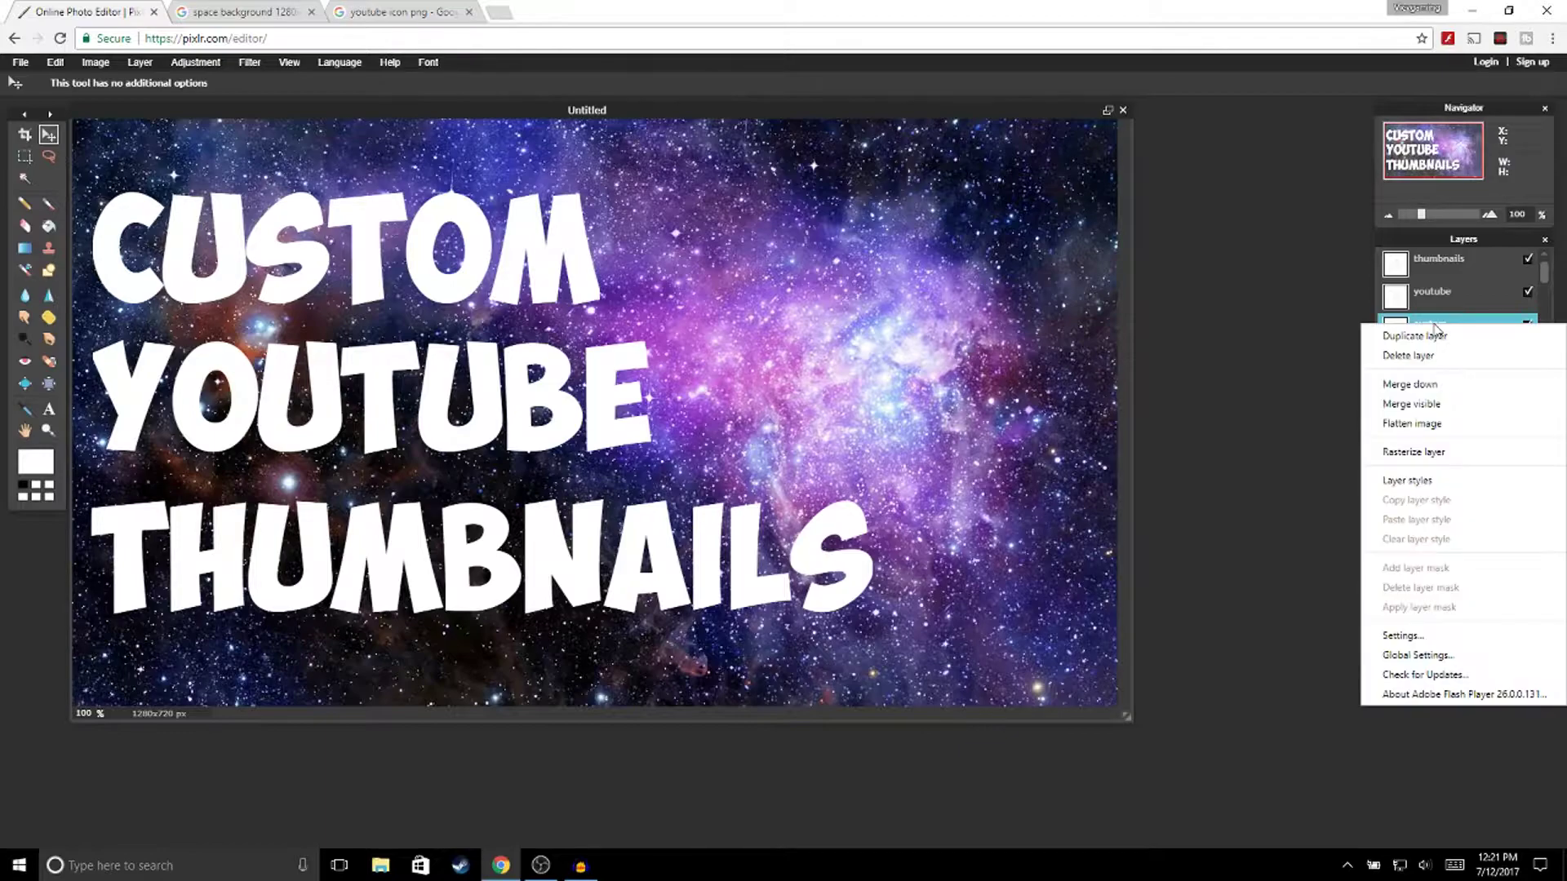
left_click(1430, 452)
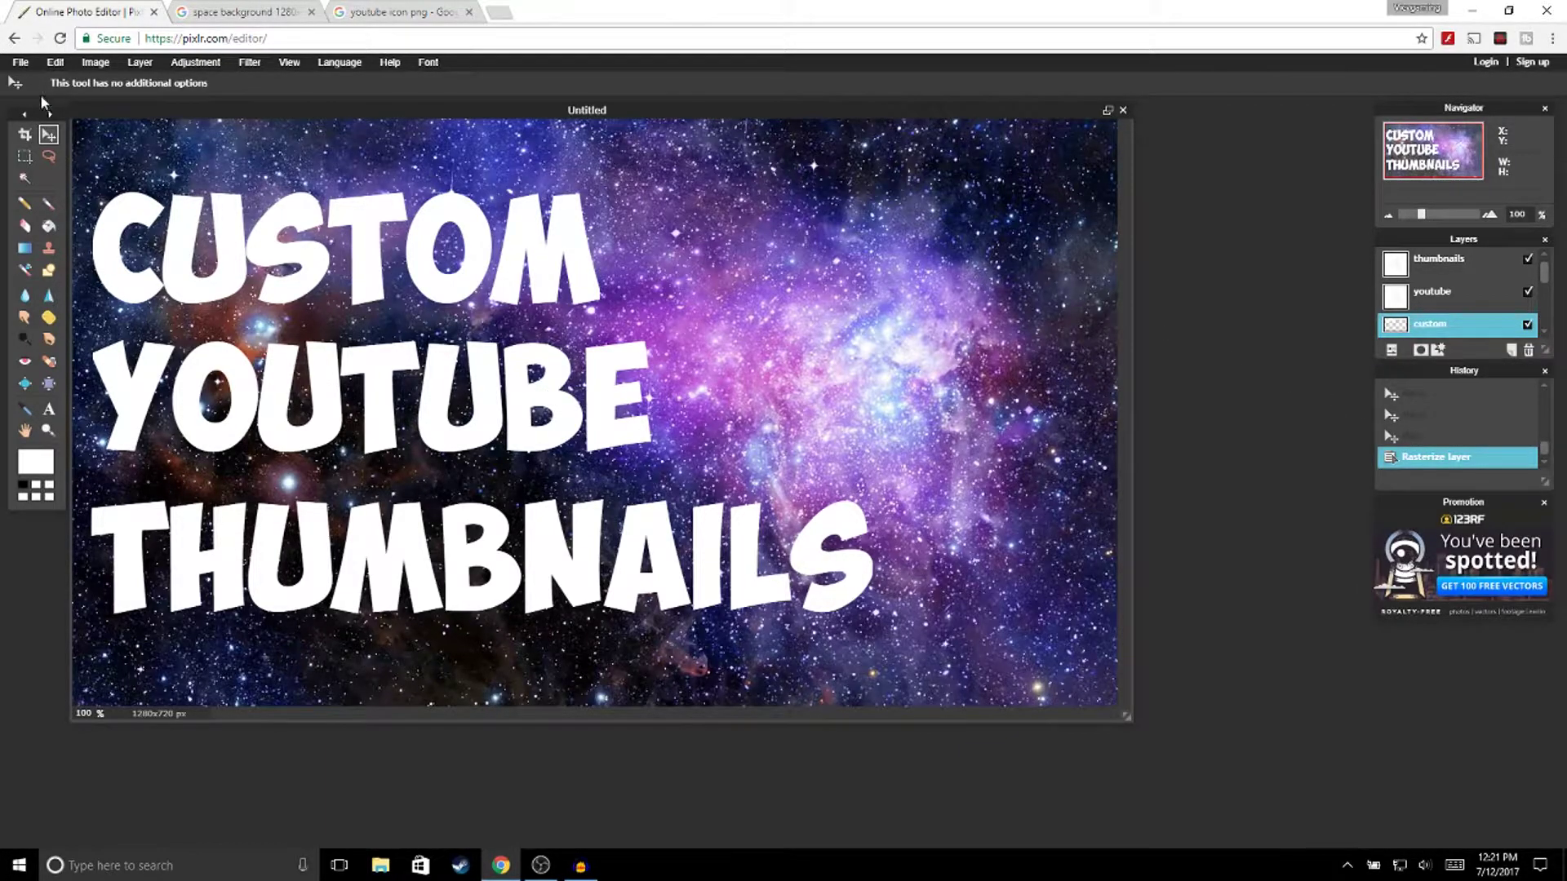
left_click(55, 65)
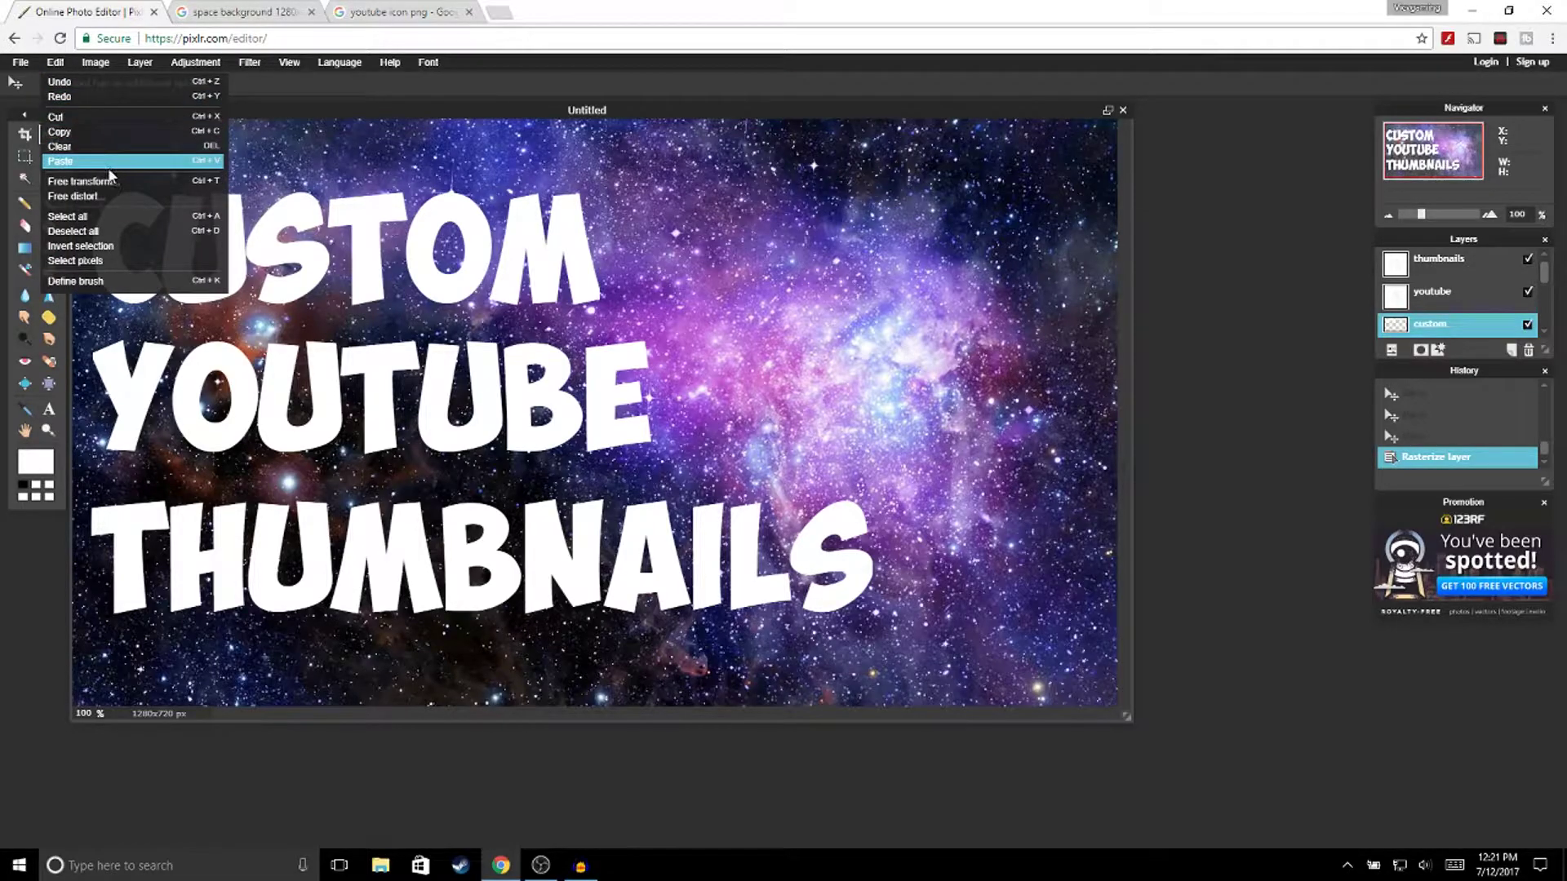
left_click(110, 180)
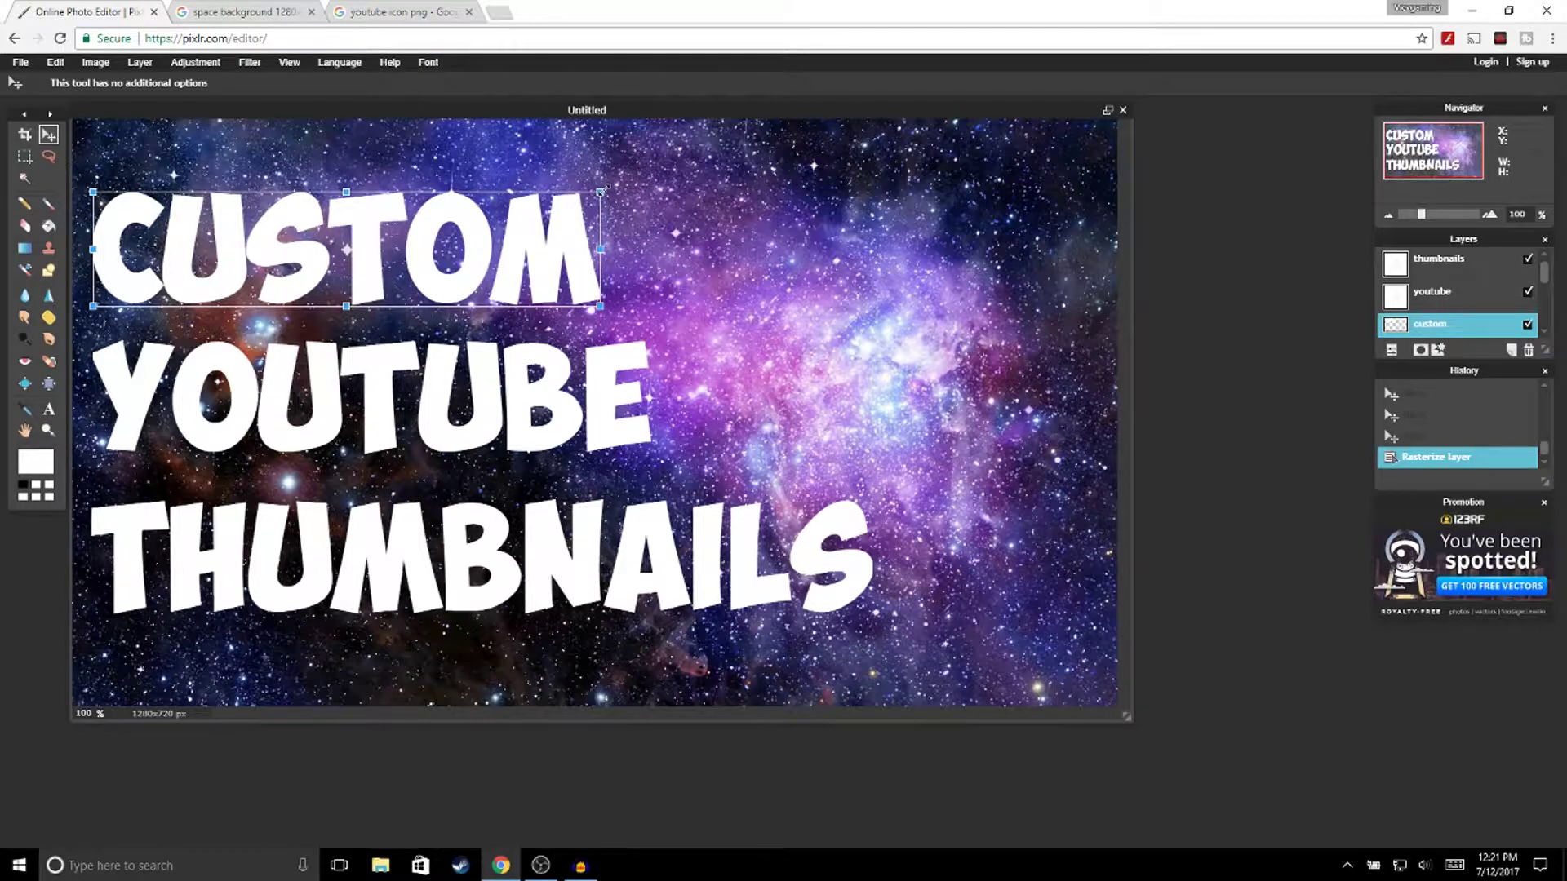
left_click_drag(601, 191, 650, 175)
left_click_drag(502, 238, 546, 207)
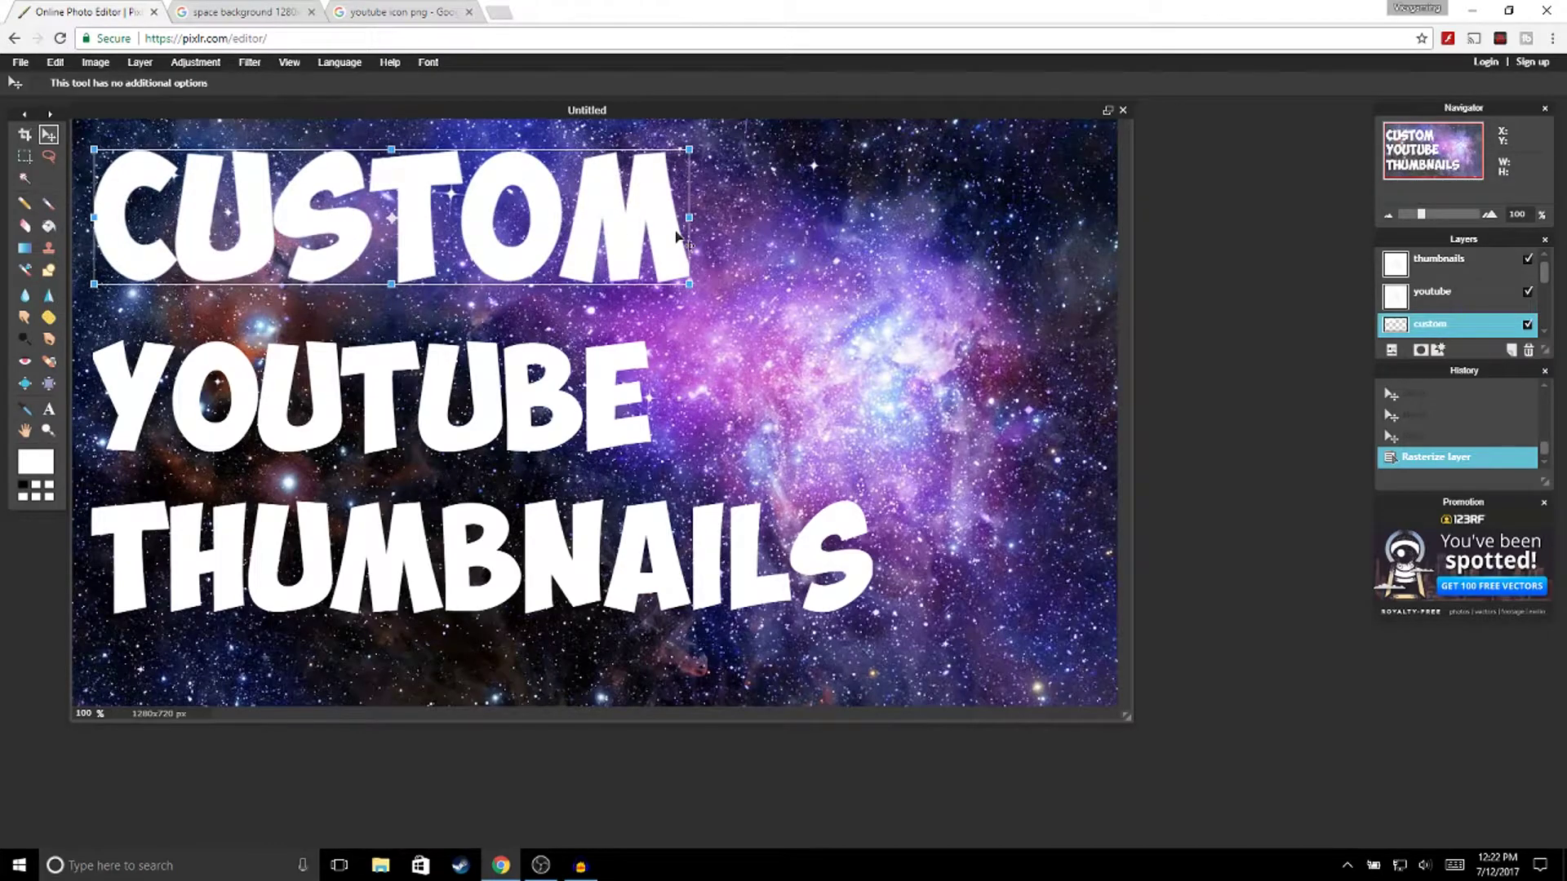
key("Return")
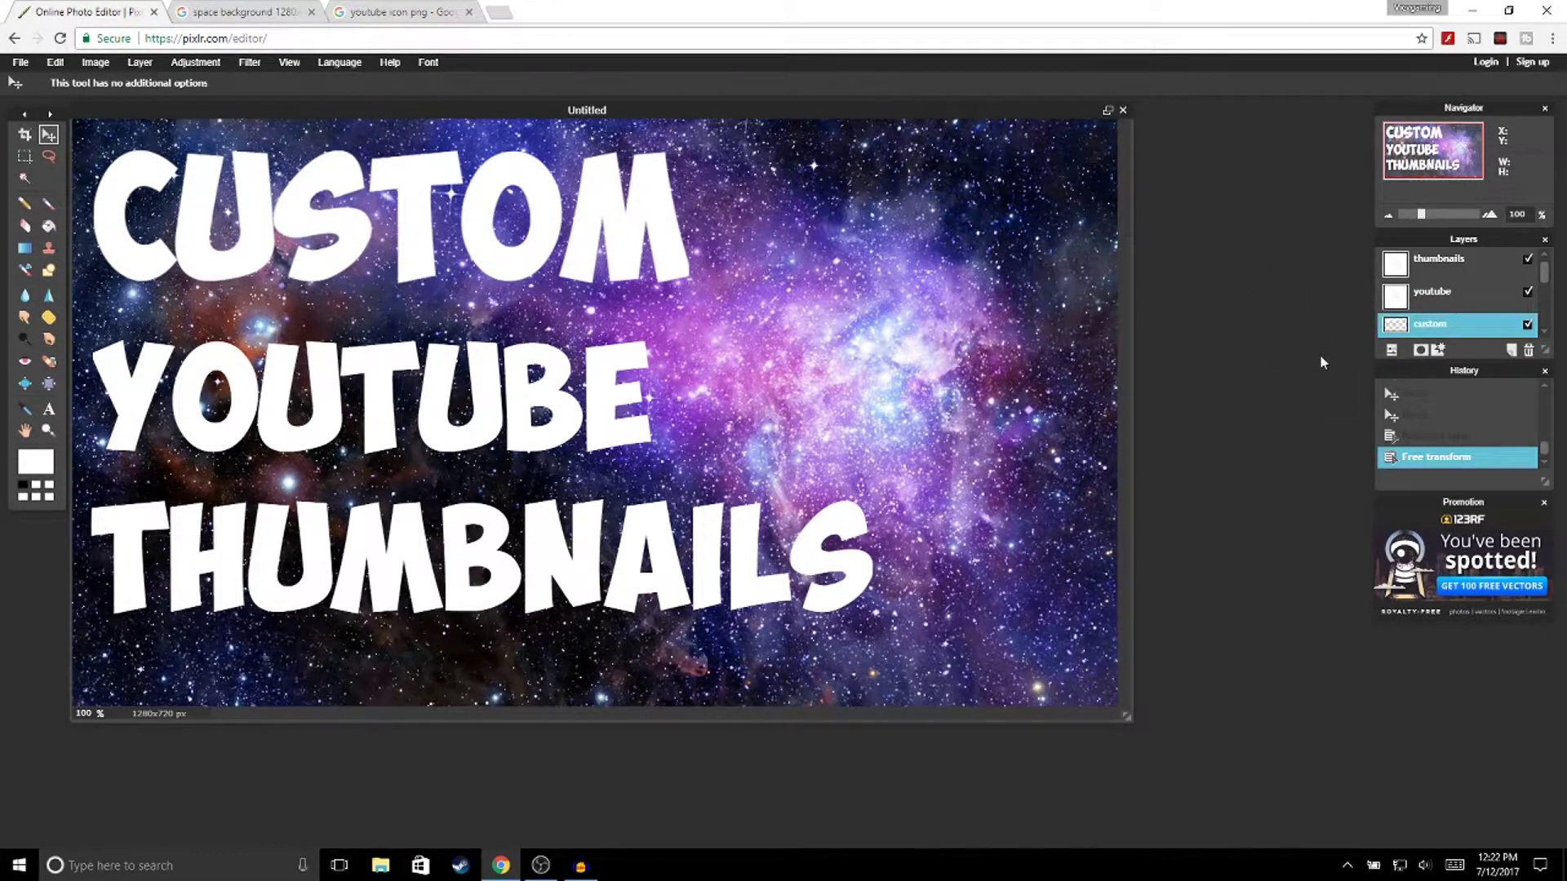
left_click(1441, 299)
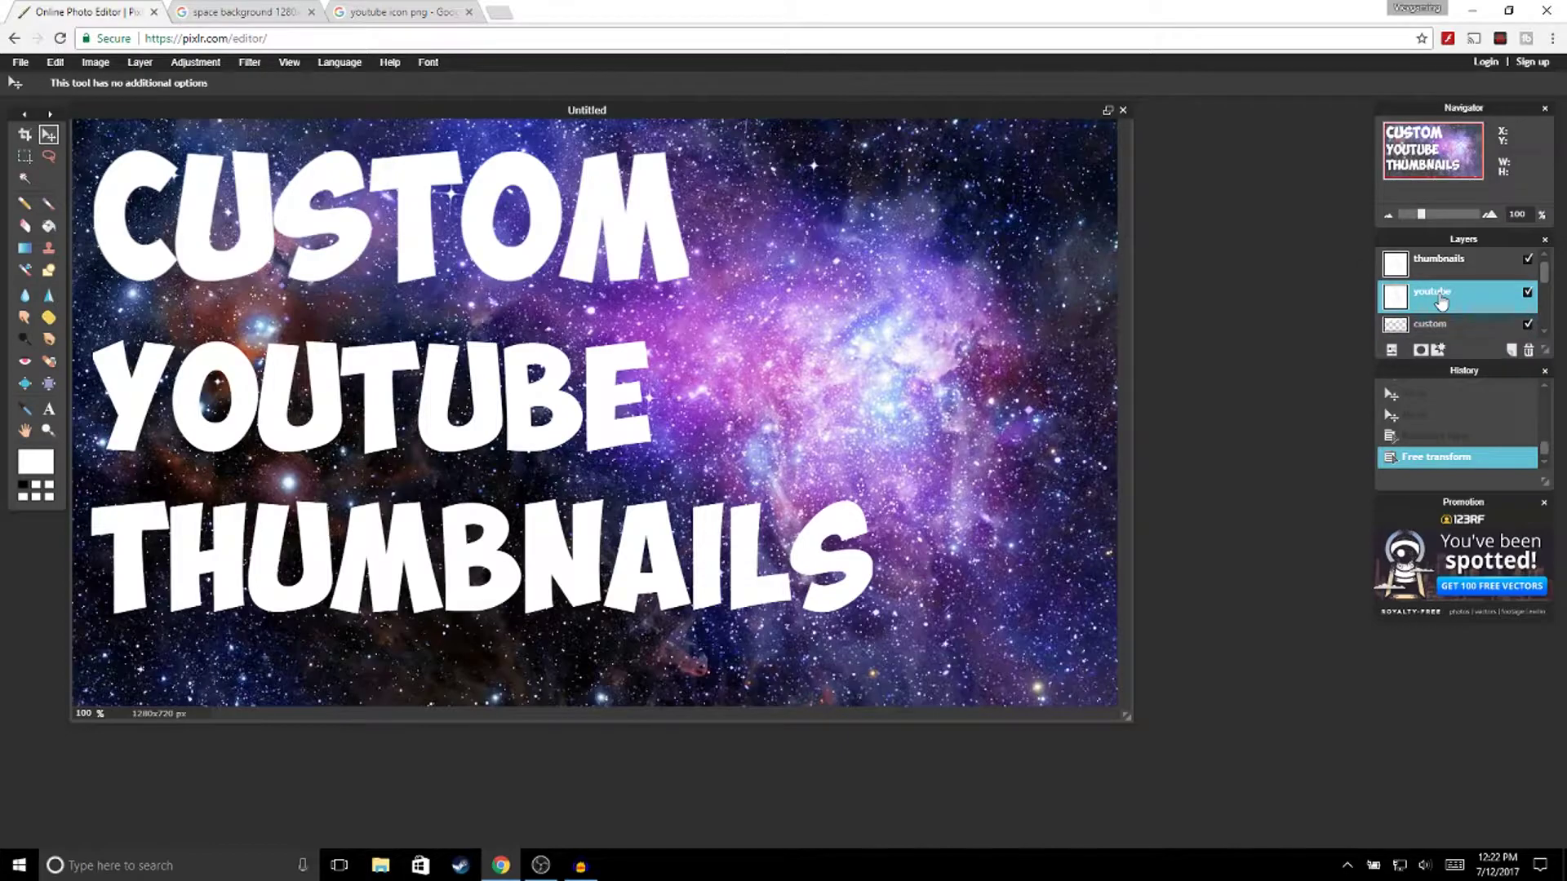
Rasterize the YOUTUBE layer and free-transform it noticeably larger.
right_click(1441, 300)
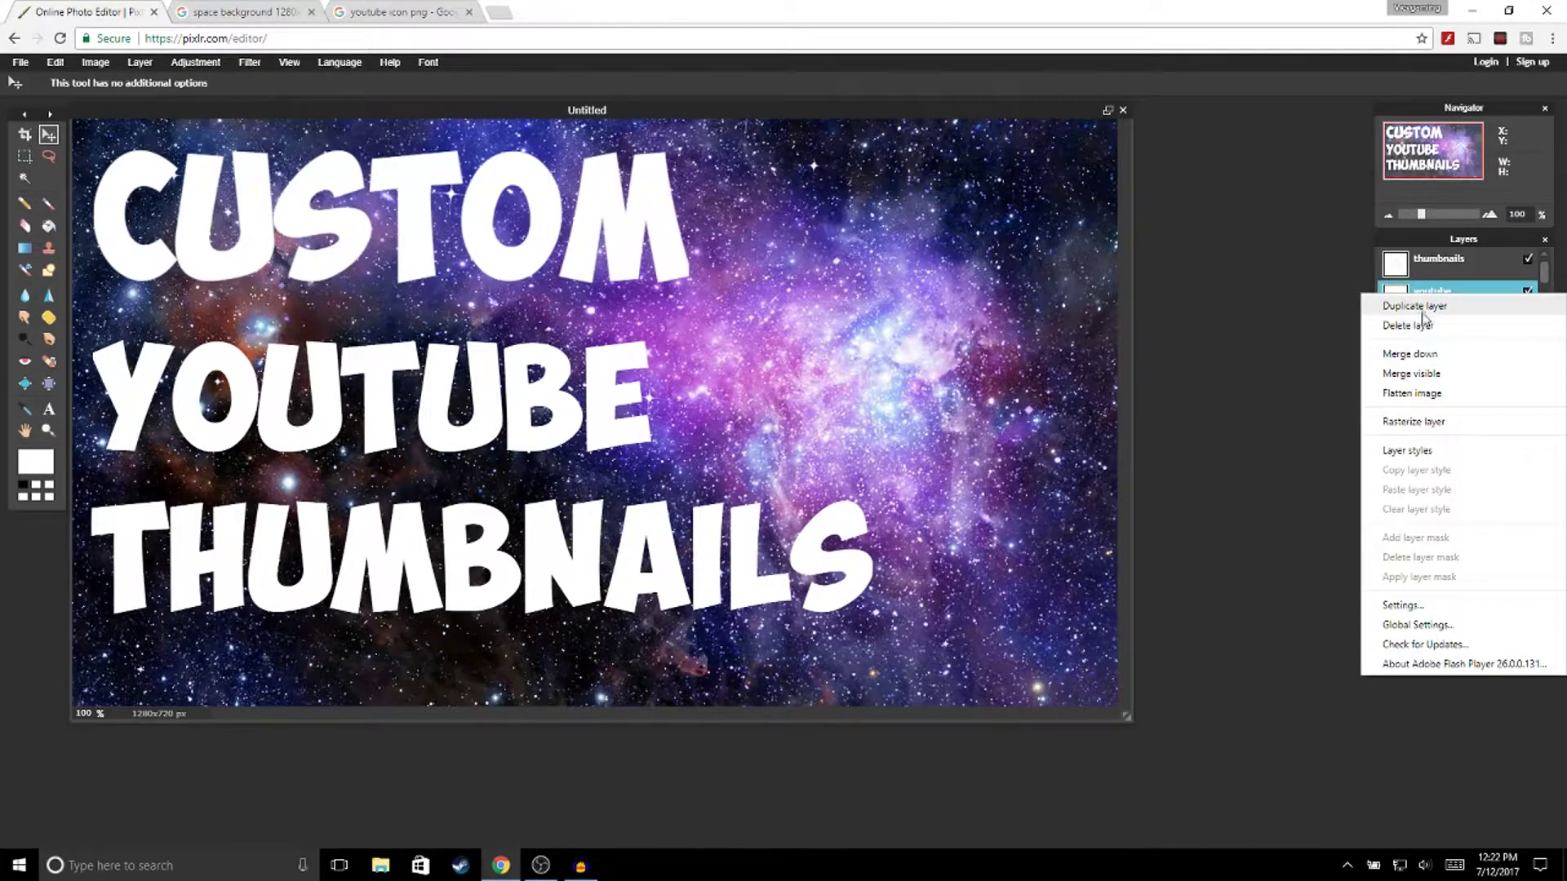
left_click(1428, 420)
left_click(55, 62)
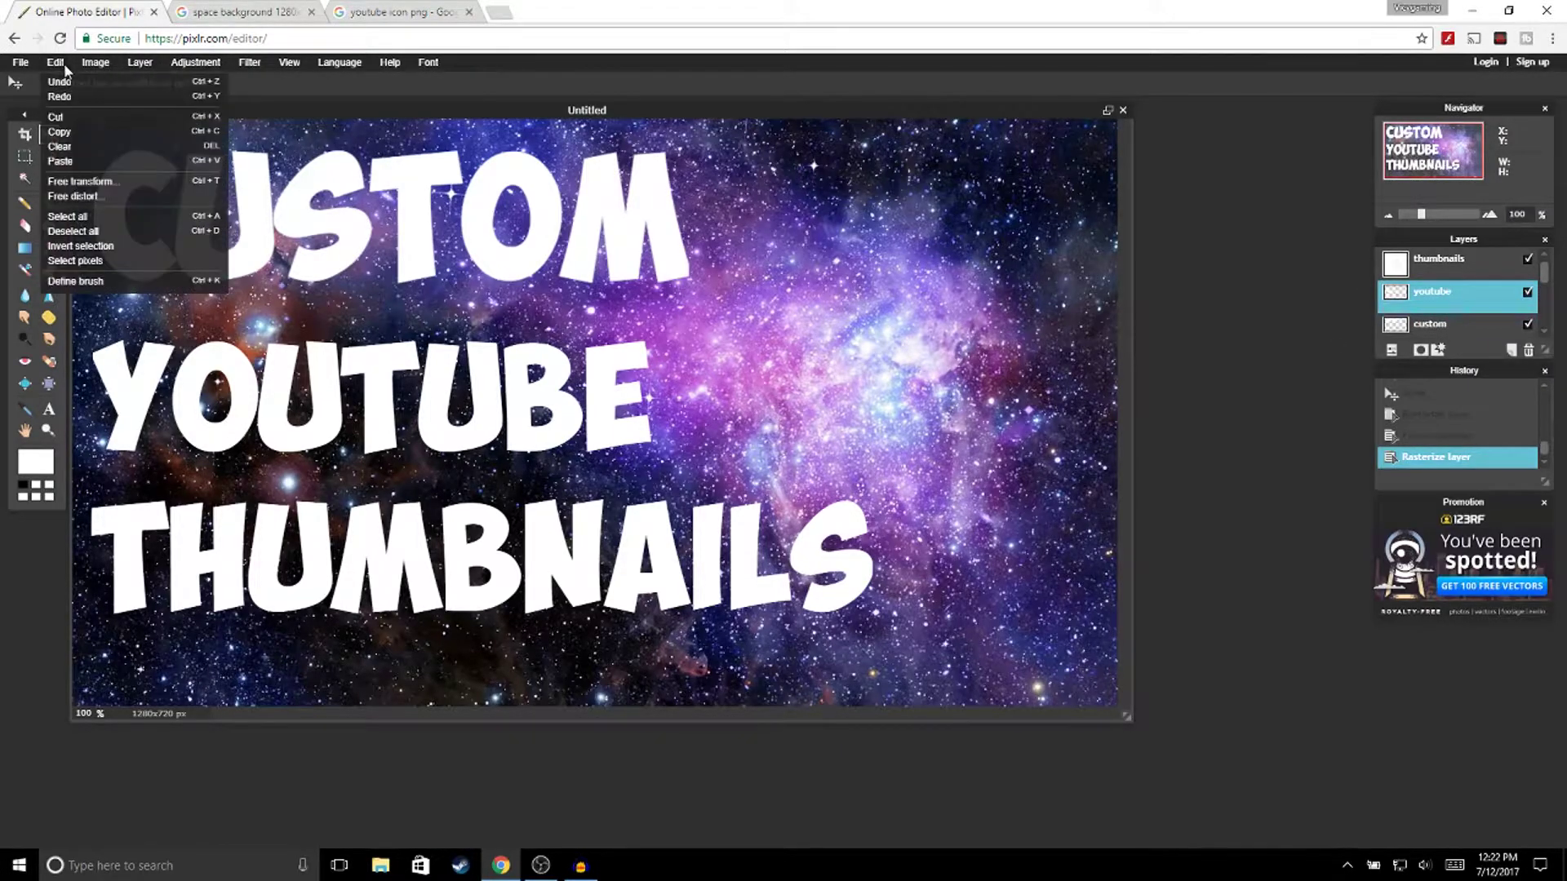
left_click(98, 182)
left_click_drag(654, 339, 710, 326)
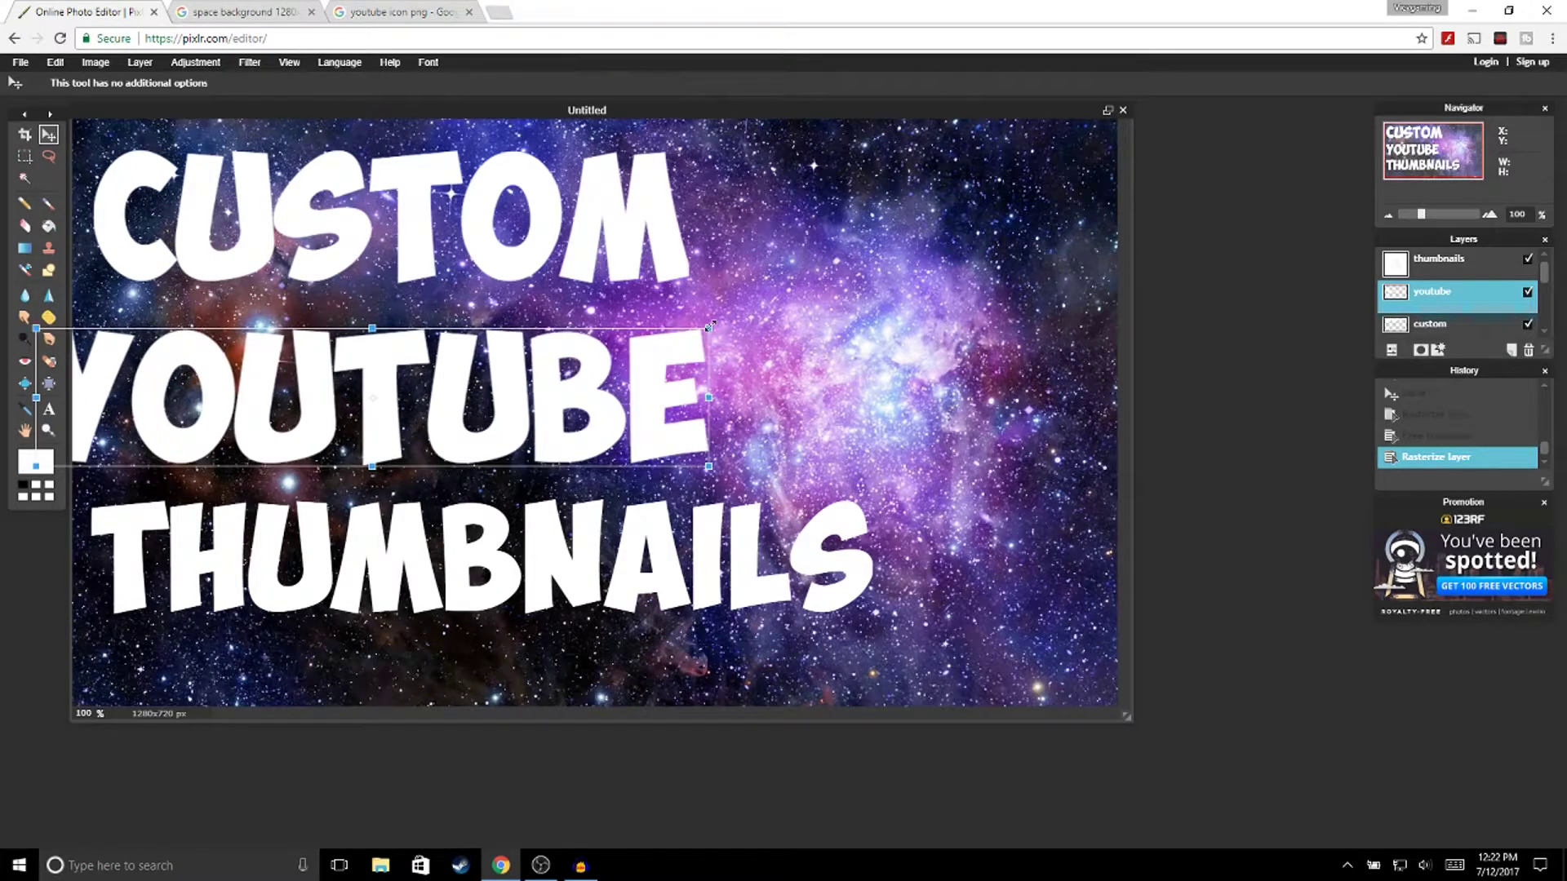
left_click_drag(545, 380, 594, 365)
mouse_move(757, 314)
left_mouse_down()
mouse_move(754, 333)
mouse_move(776, 300)
left_mouse_up()
left_click(1438, 282)
Widen CUSTOM a bit more, return it to the top, and apply the transform.
left_click(1433, 324)
left_click(55, 62)
left_click(89, 261)
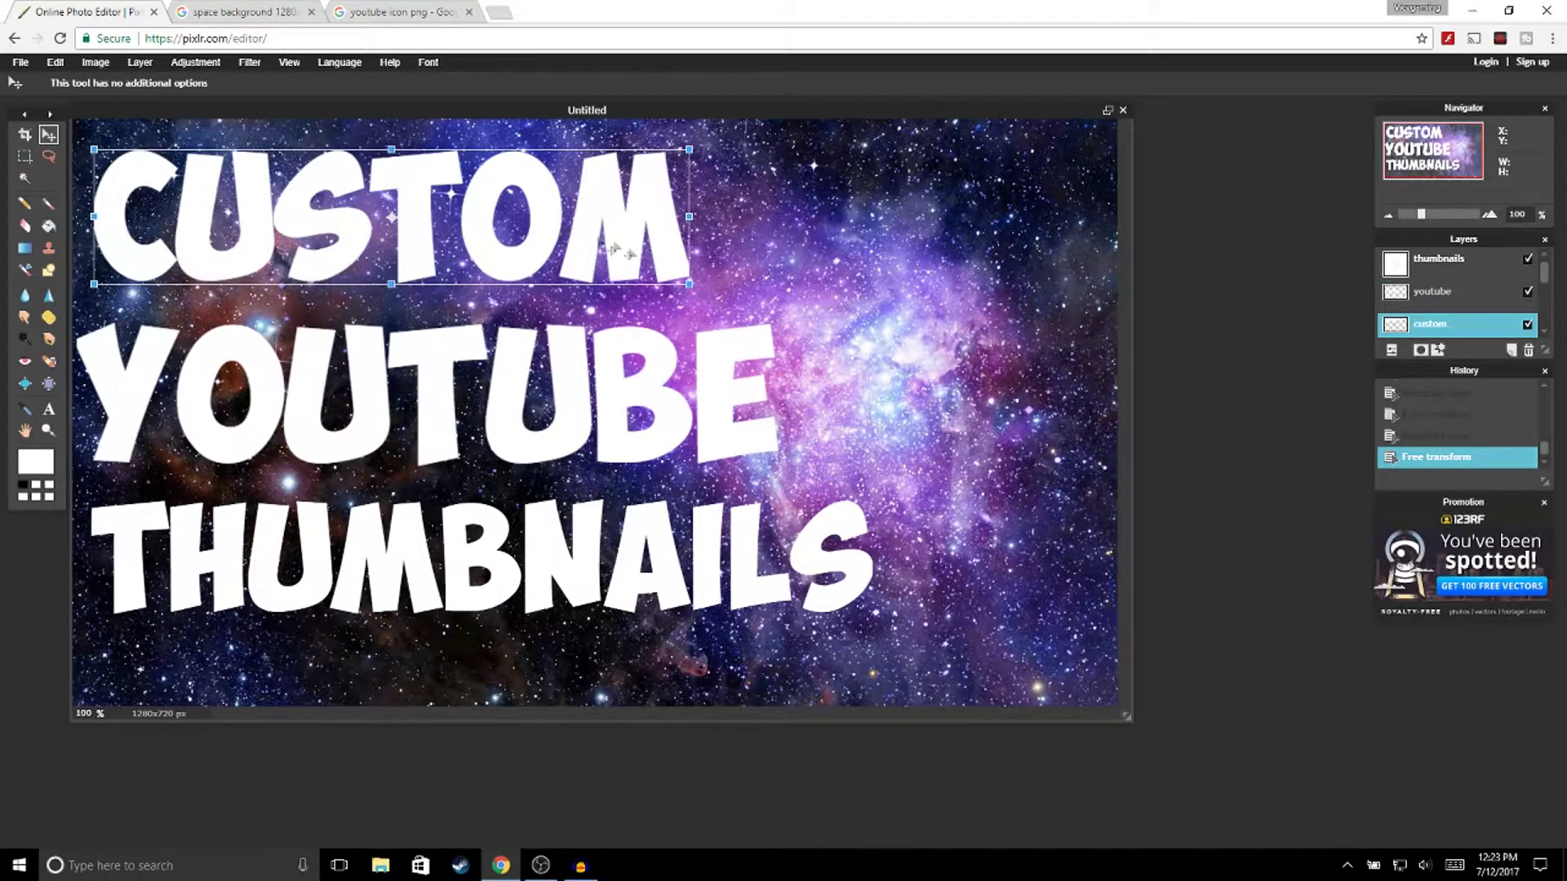
left_click_drag(691, 285, 708, 288)
left_click_drag(516, 431, 406, 276)
left_click(1452, 262)
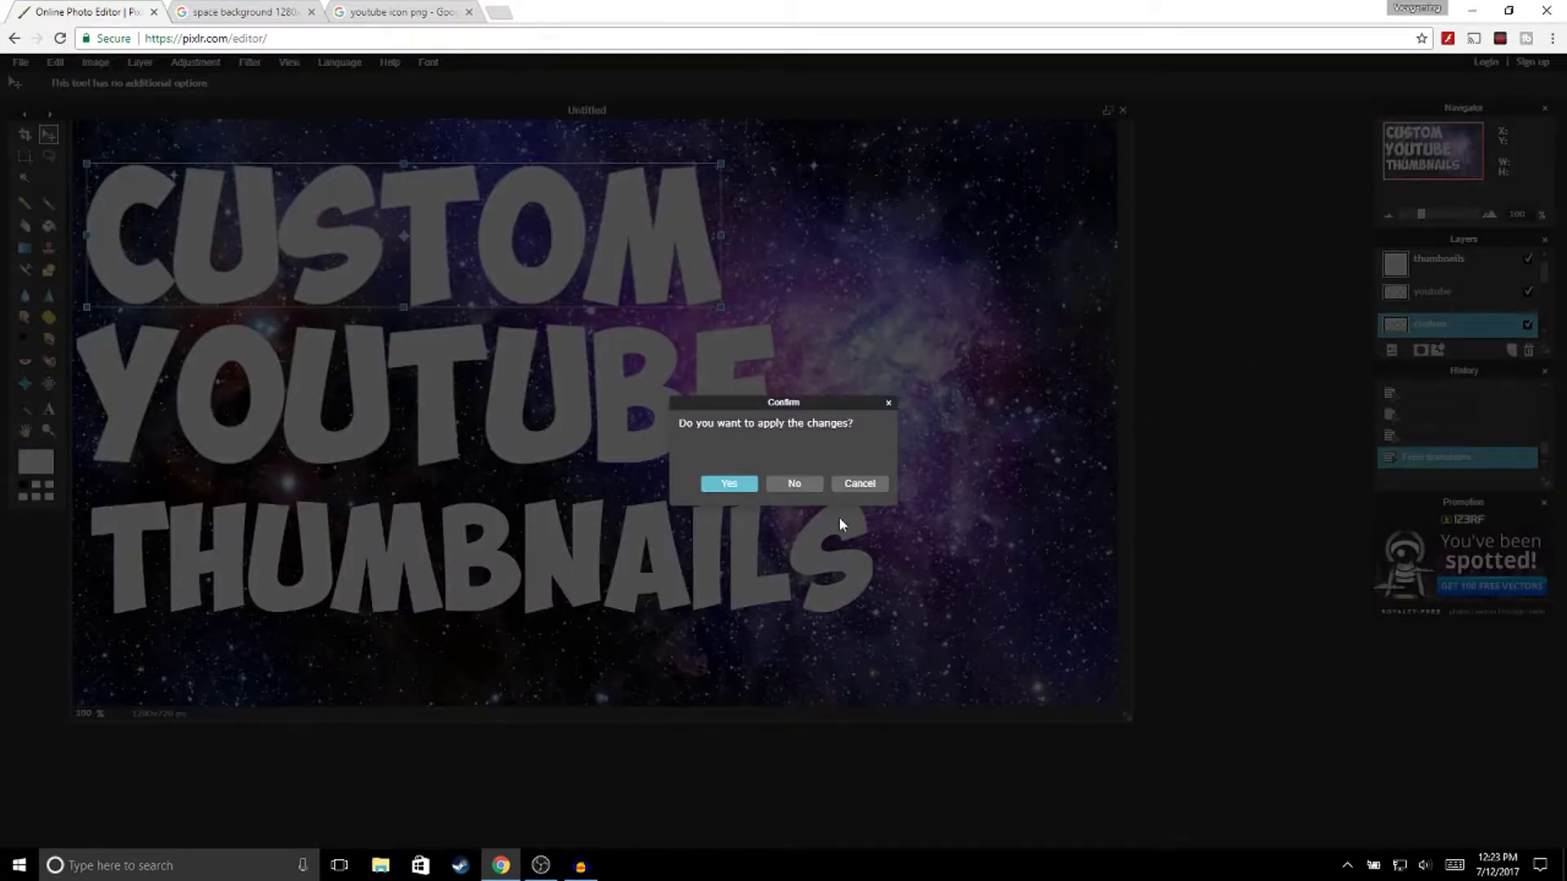
left_click(731, 483)
Rasterize THUMBNAILS and scale it up to nearly the full canvas width.
right_click(1457, 265)
left_click(1312, 387)
left_click_drag(506, 583, 504, 571)
left_click(55, 62)
left_click(81, 221)
left_click_drag(90, 494, 4, 408)
left_click_drag(373, 553, 471, 562)
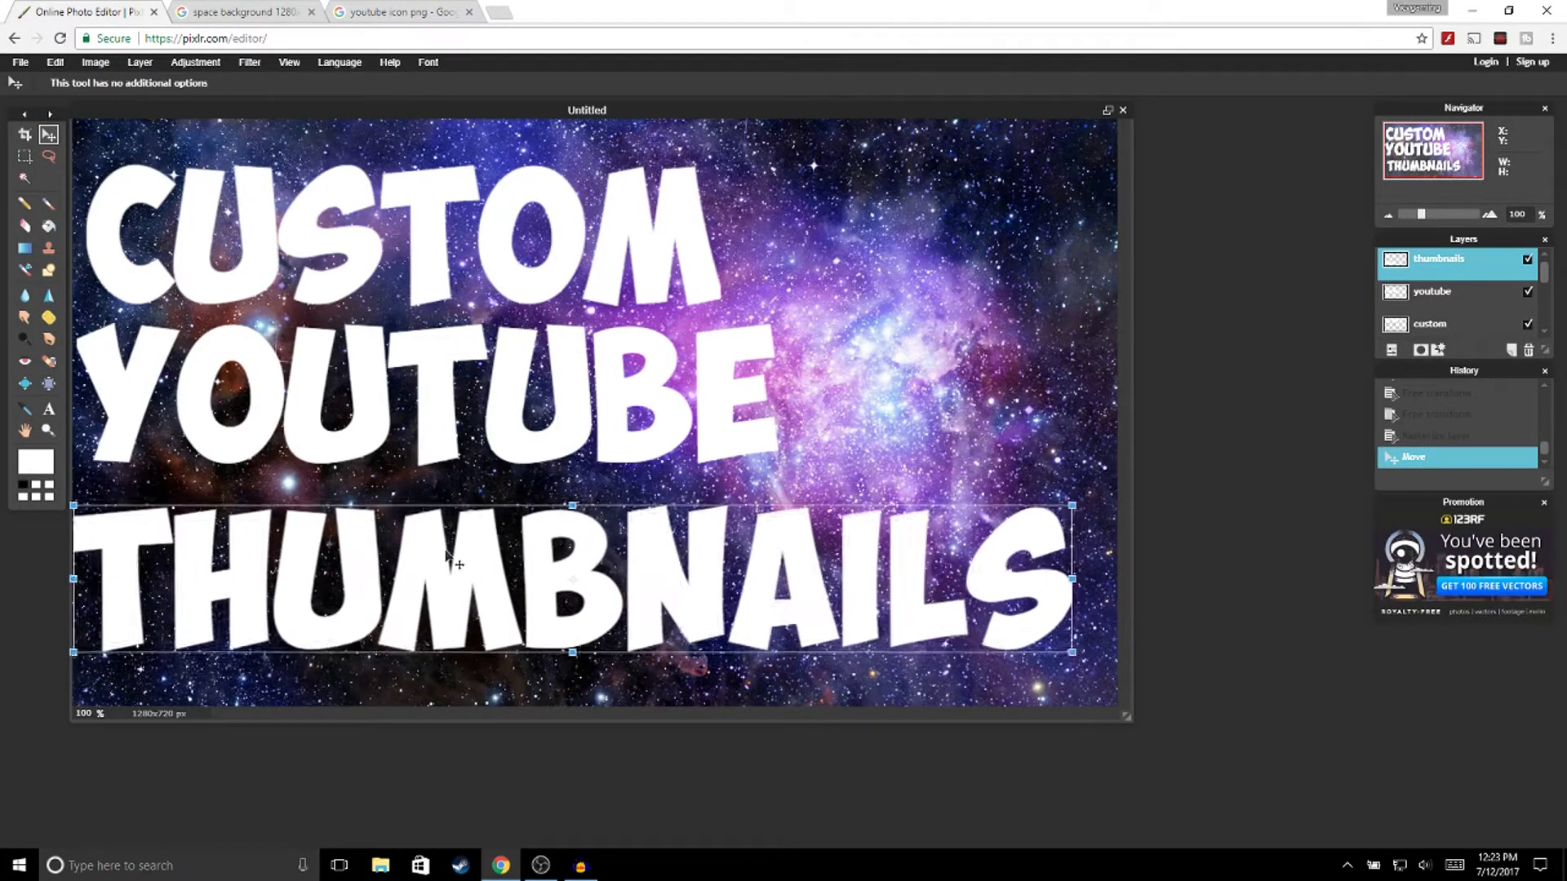
left_click_drag(791, 548, 792, 556)
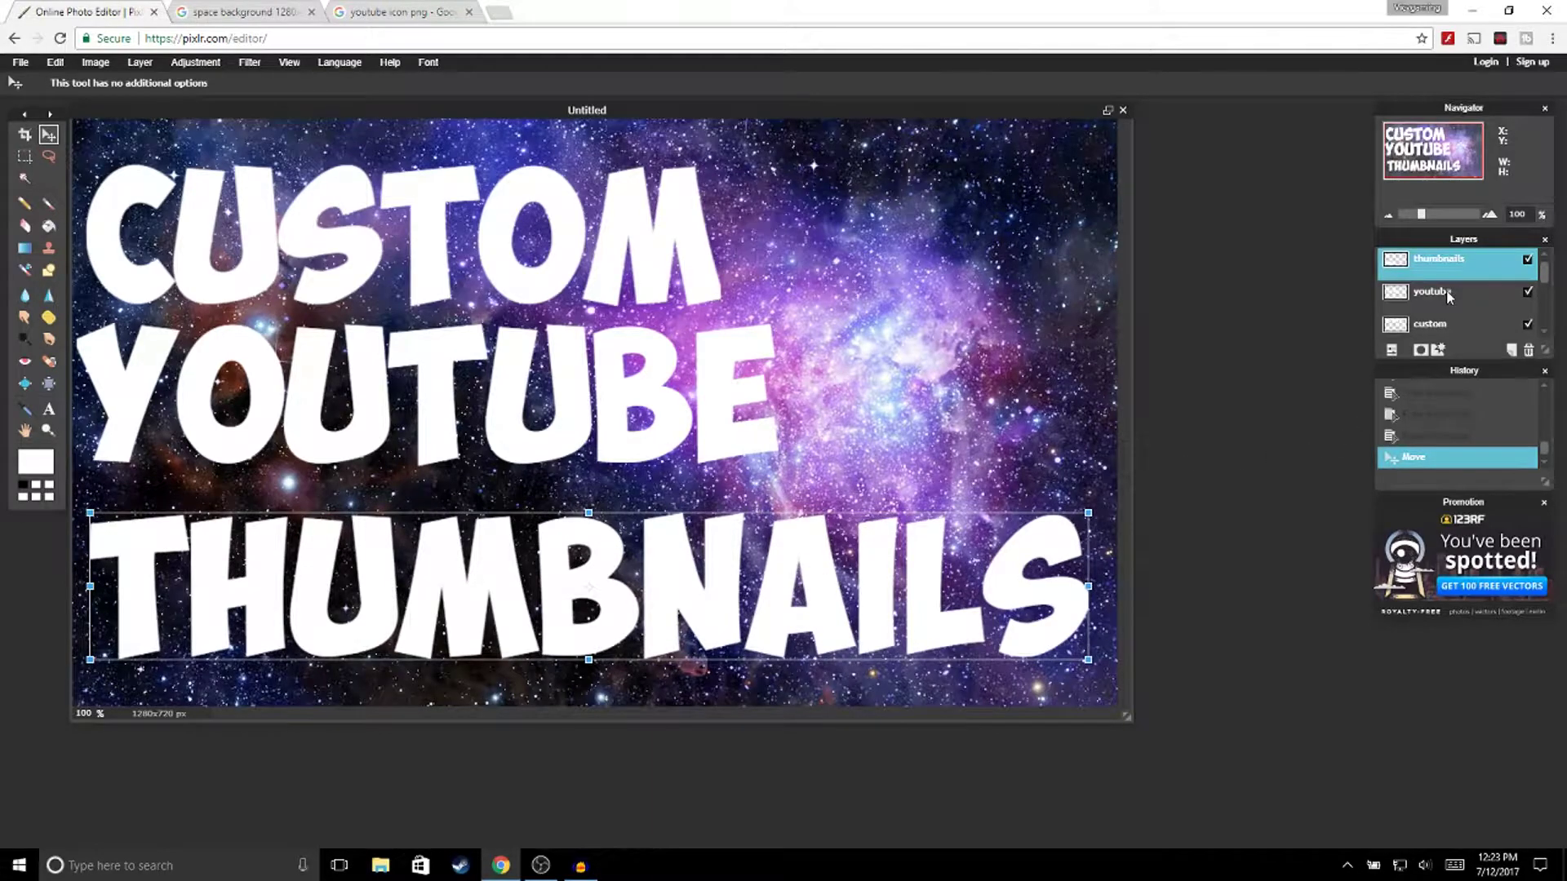
left_click(1156, 398)
left_click(890, 403)
Nudge YOUTUBE and CUSTOM into a tight three-line stack.
left_click(1424, 295)
left_click_drag(572, 392, 580, 409)
left_click(1424, 324)
left_click_drag(522, 245, 507, 251)
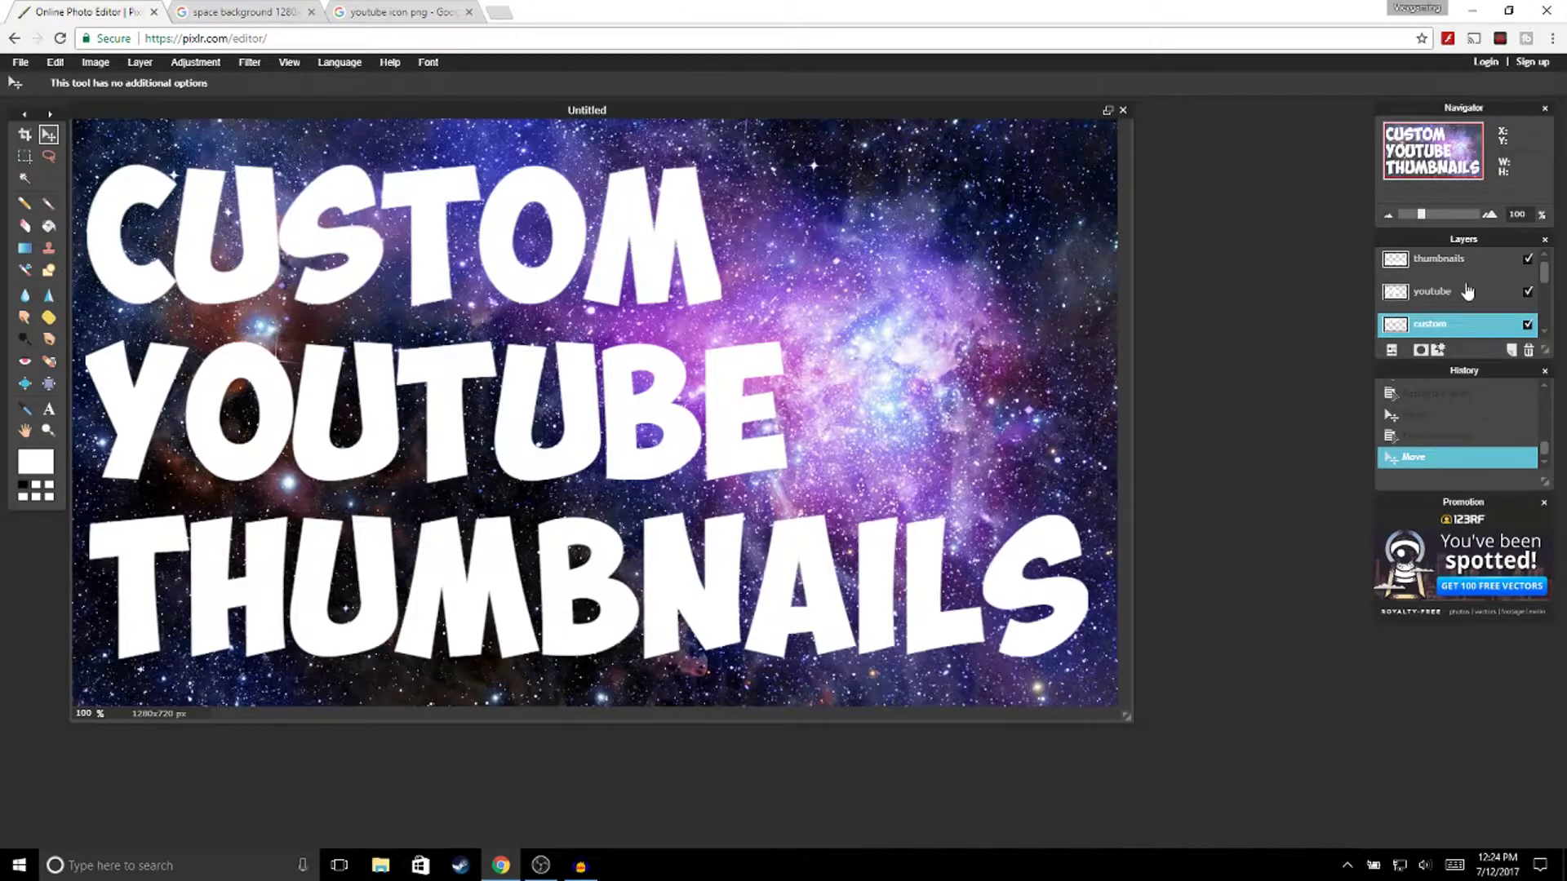
Apply a black outer glow to the CUSTOM layer with hardness 10 and size 20.
right_click(1422, 329)
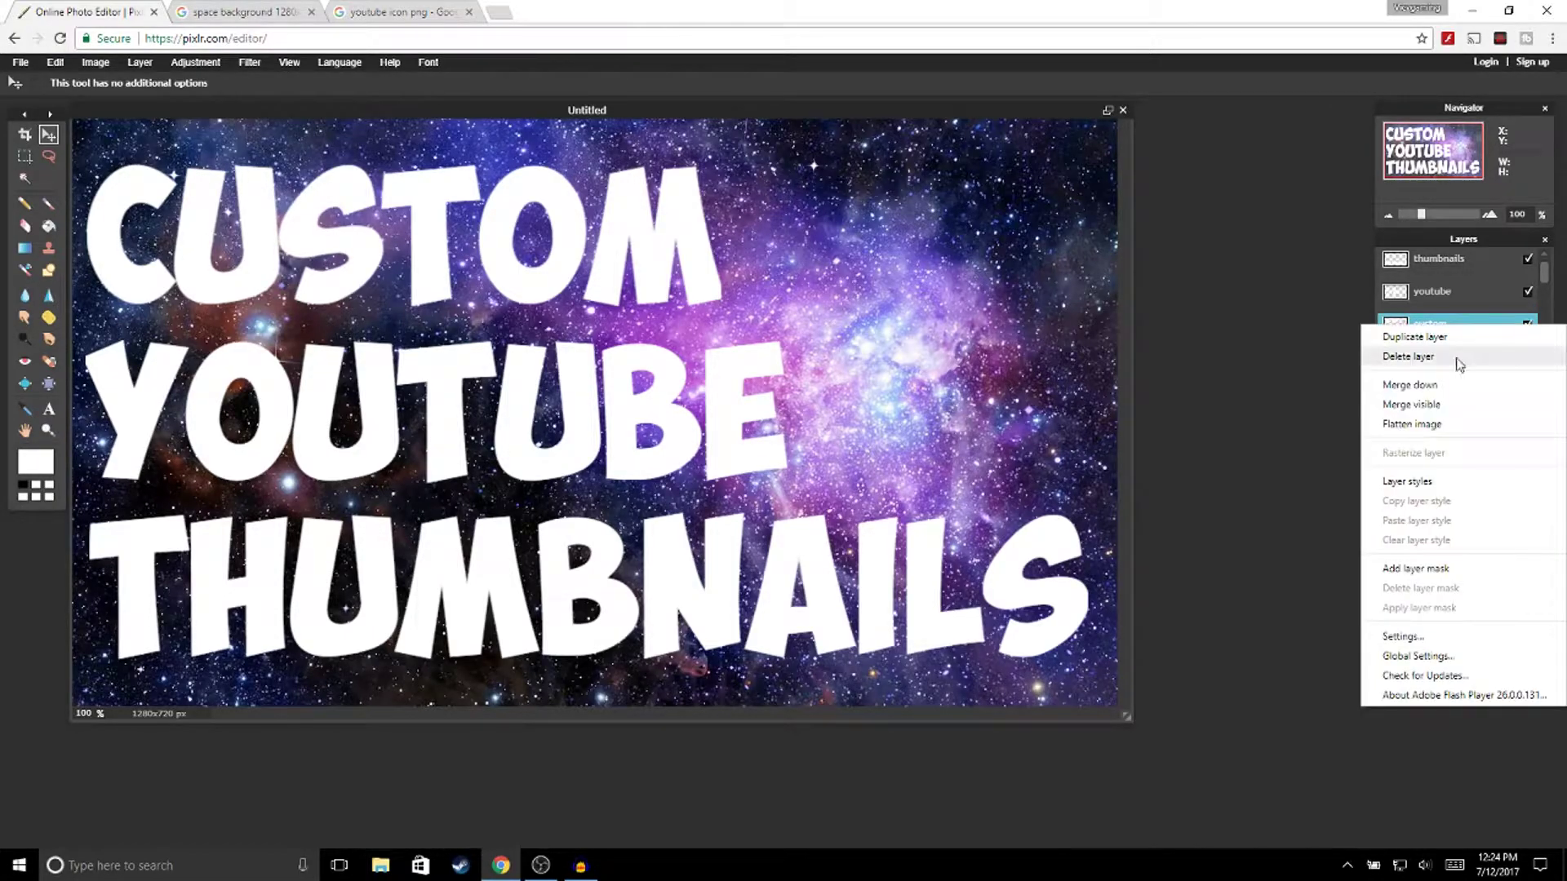
left_click(1426, 480)
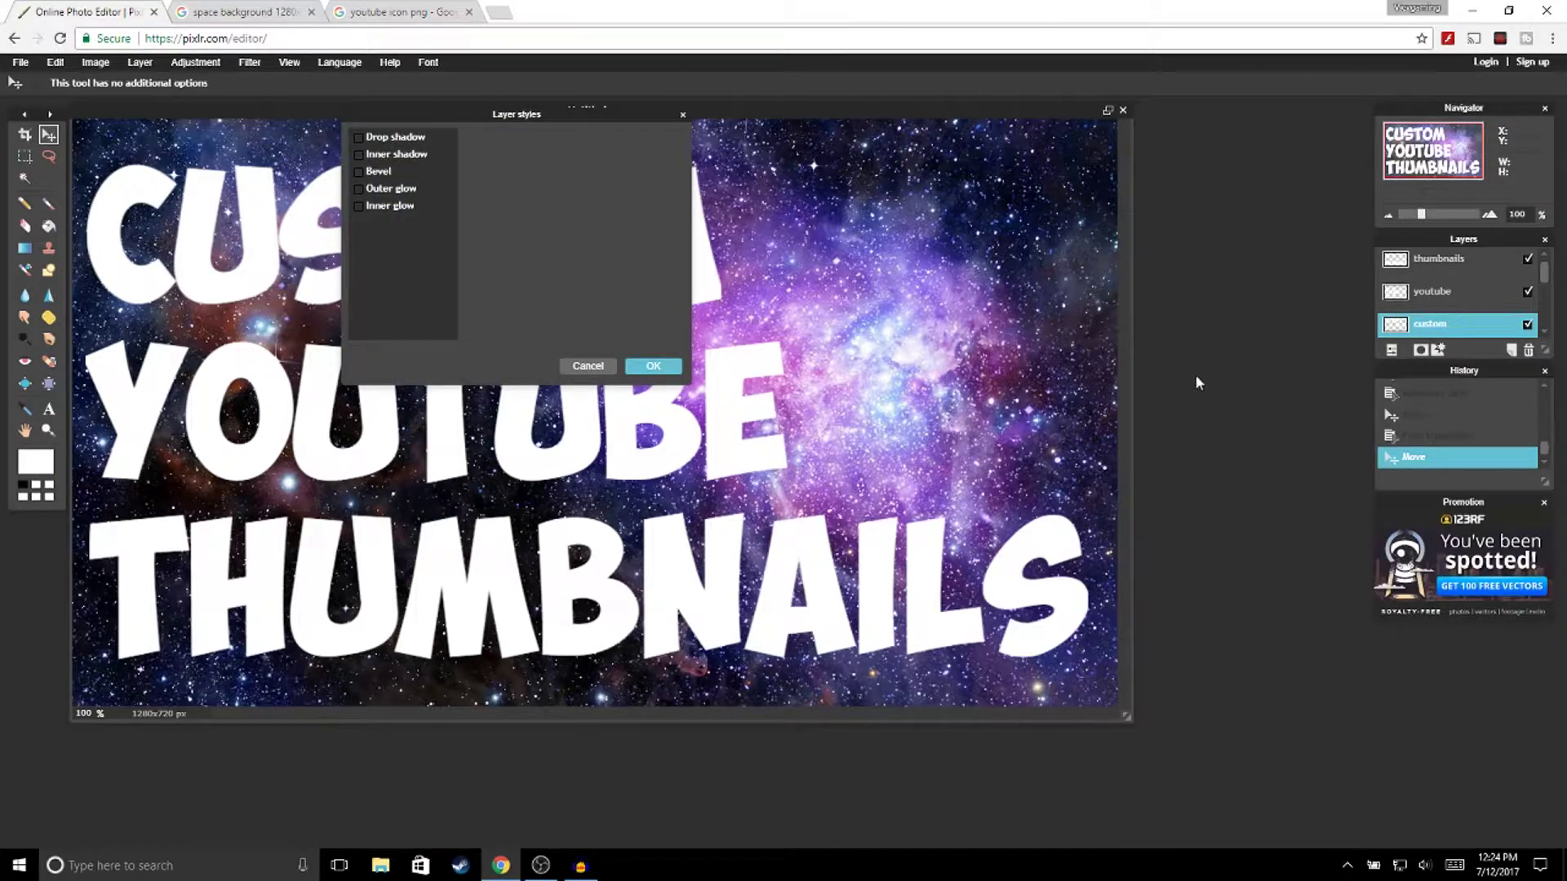
left_click(359, 189)
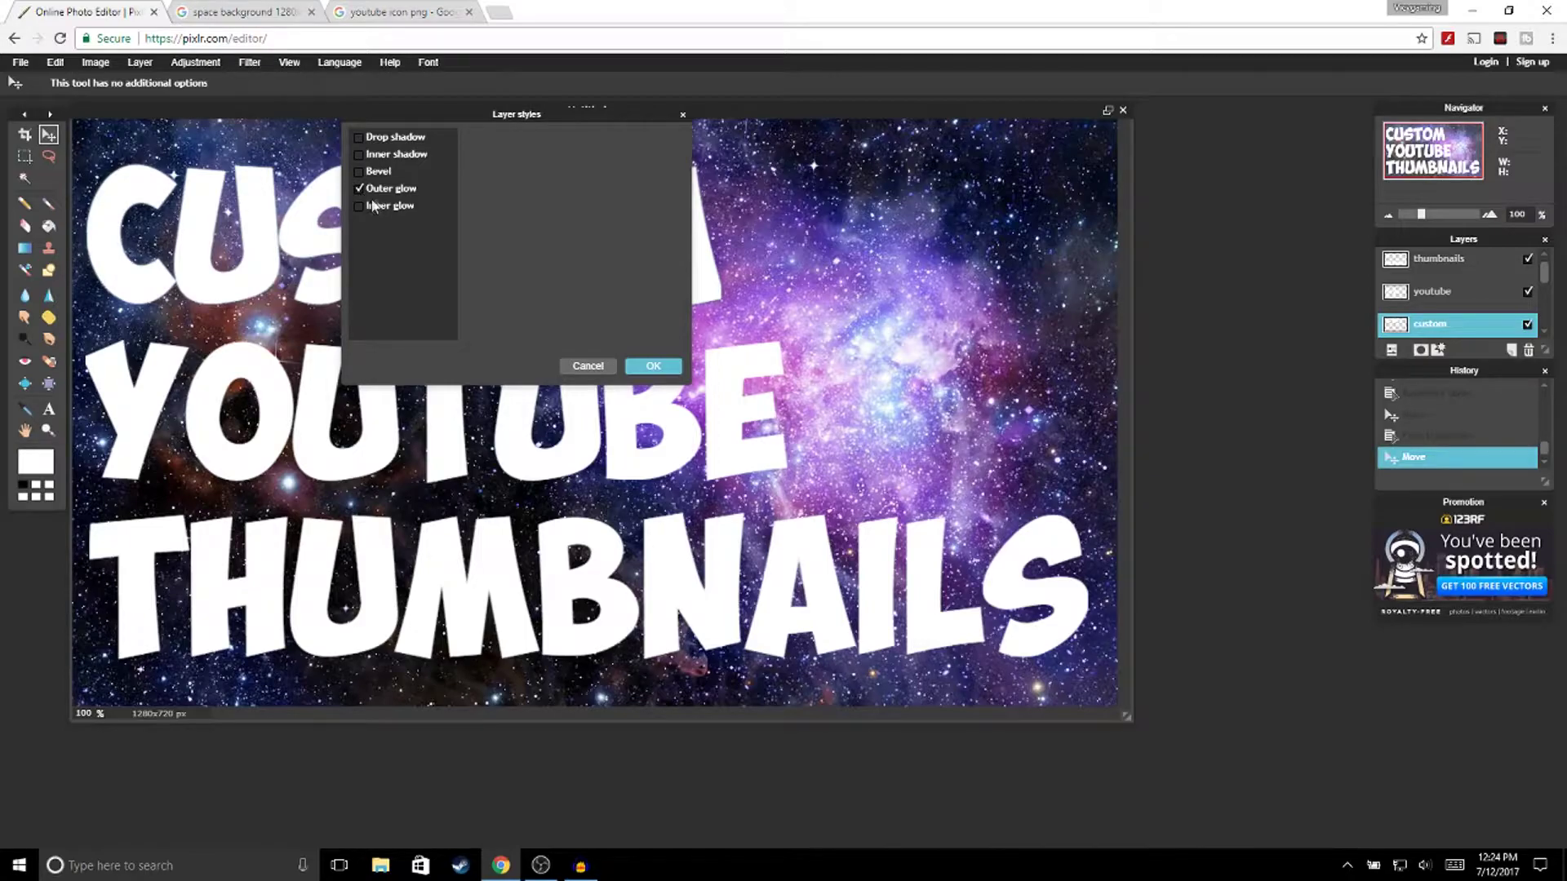
left_click(389, 194)
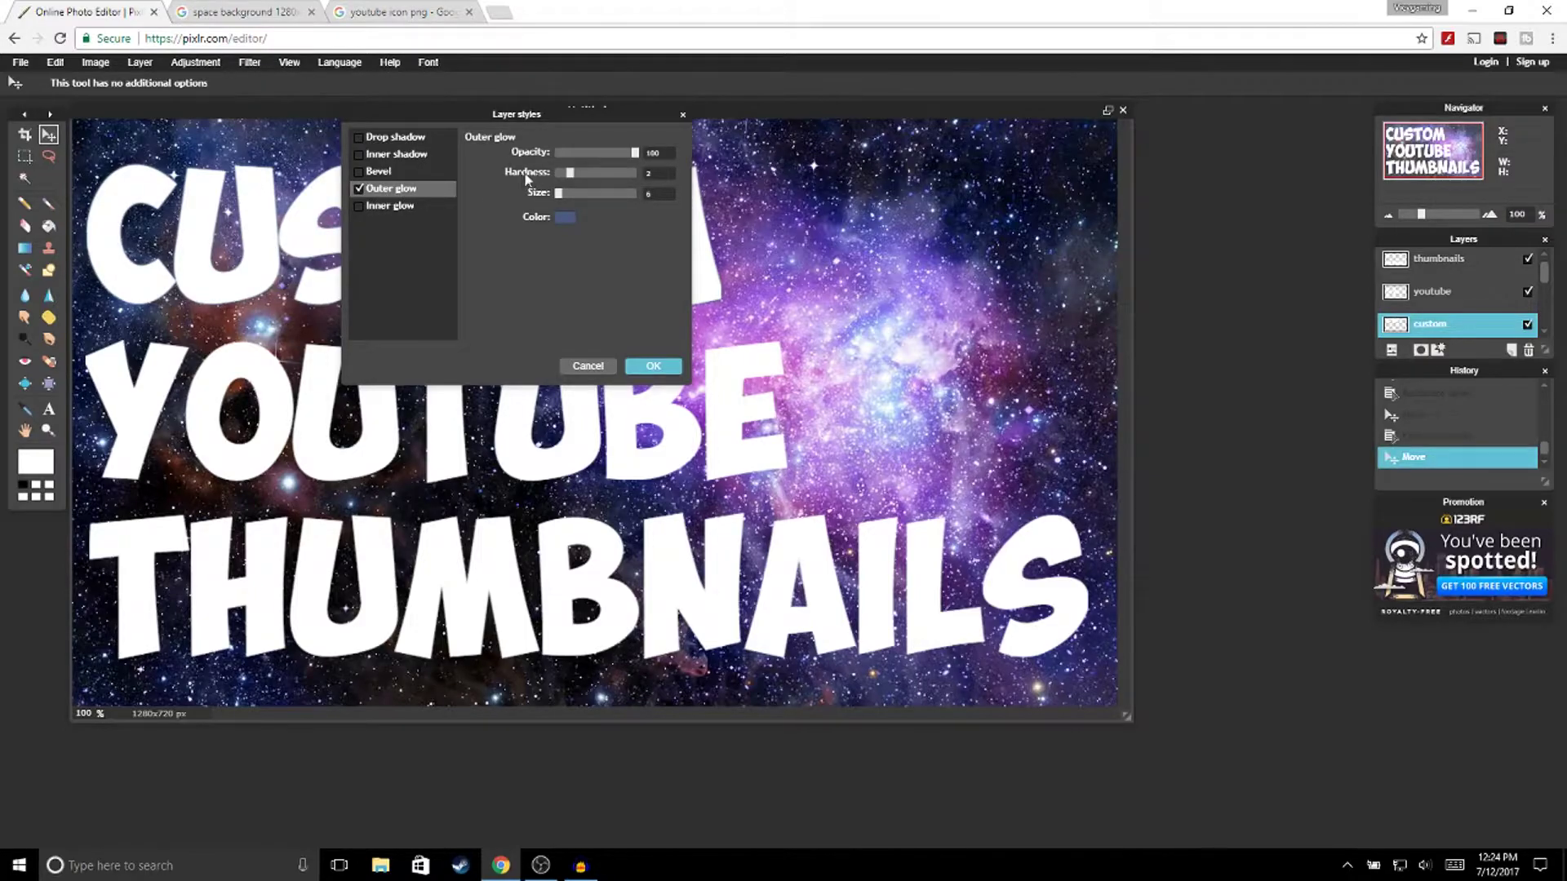
left_click_drag(569, 174, 635, 174)
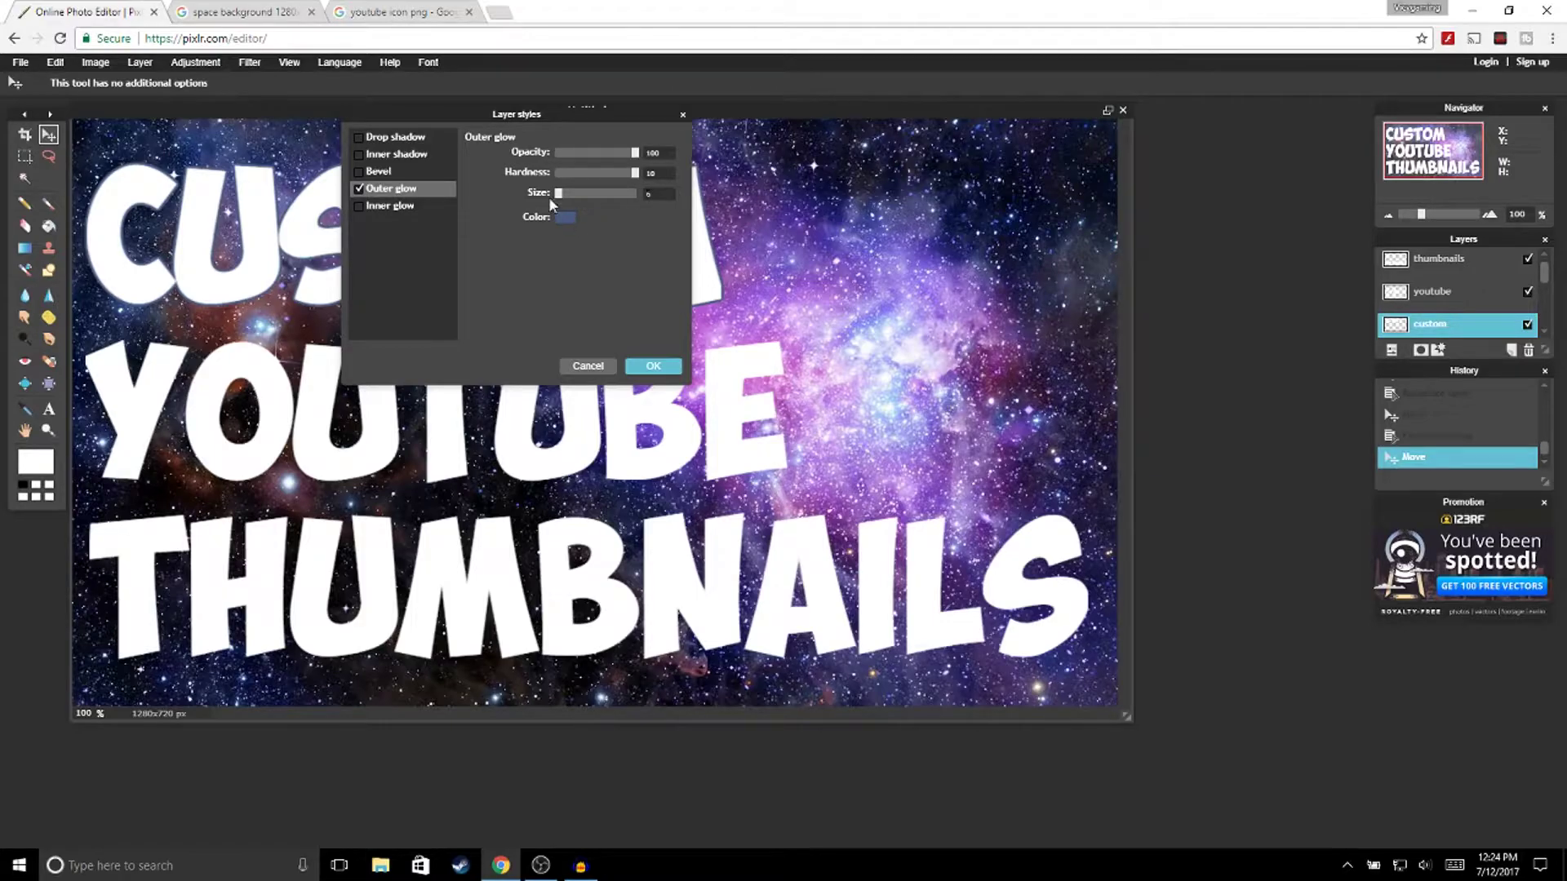
left_click_drag(558, 193, 570, 192)
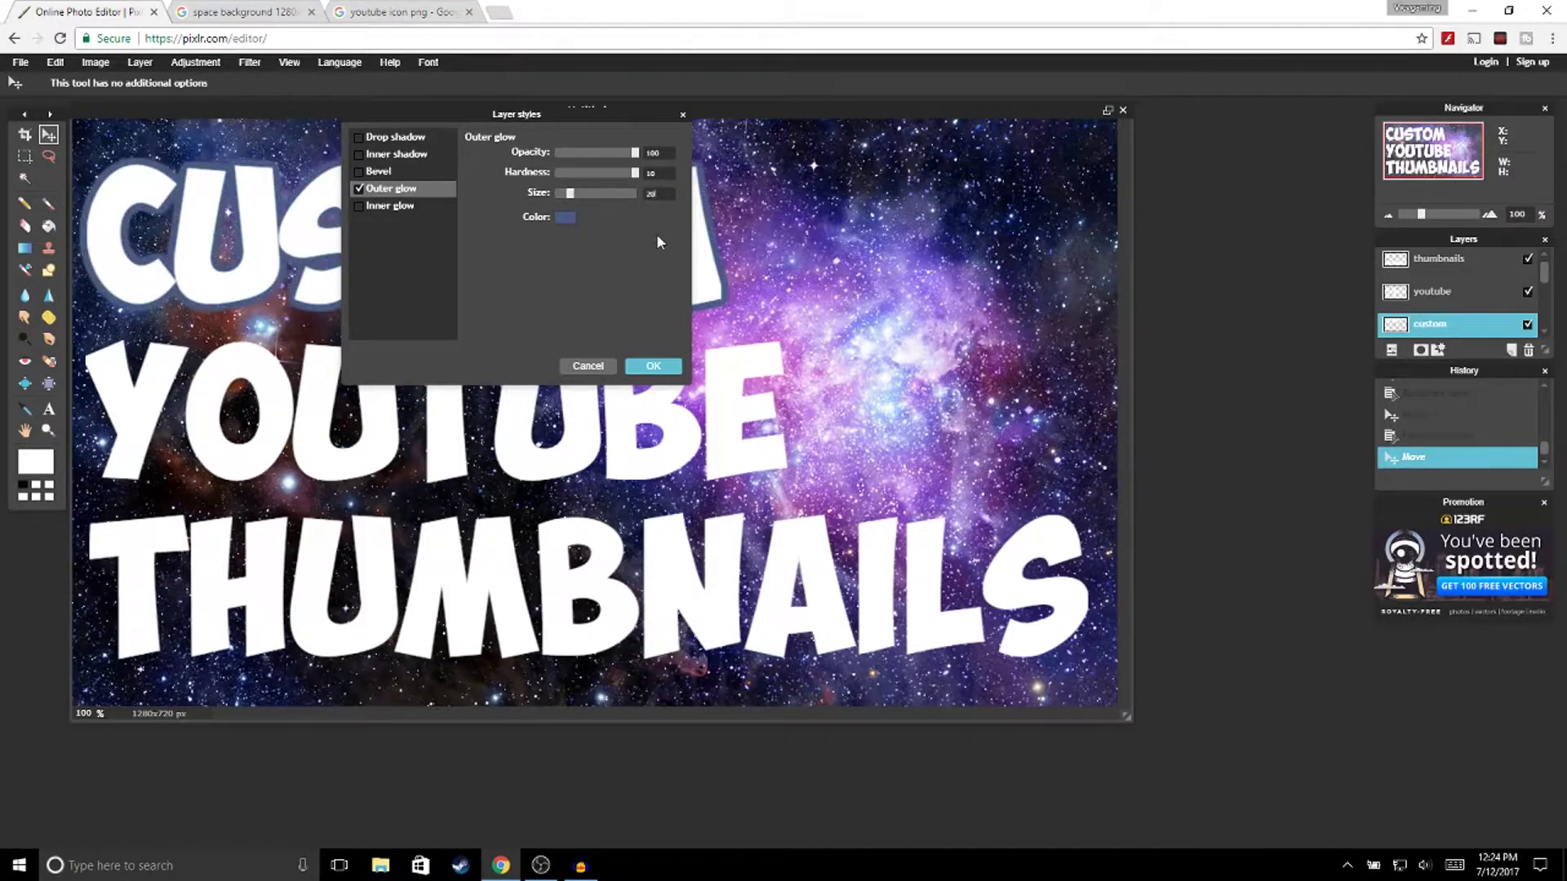
left_click(565, 217)
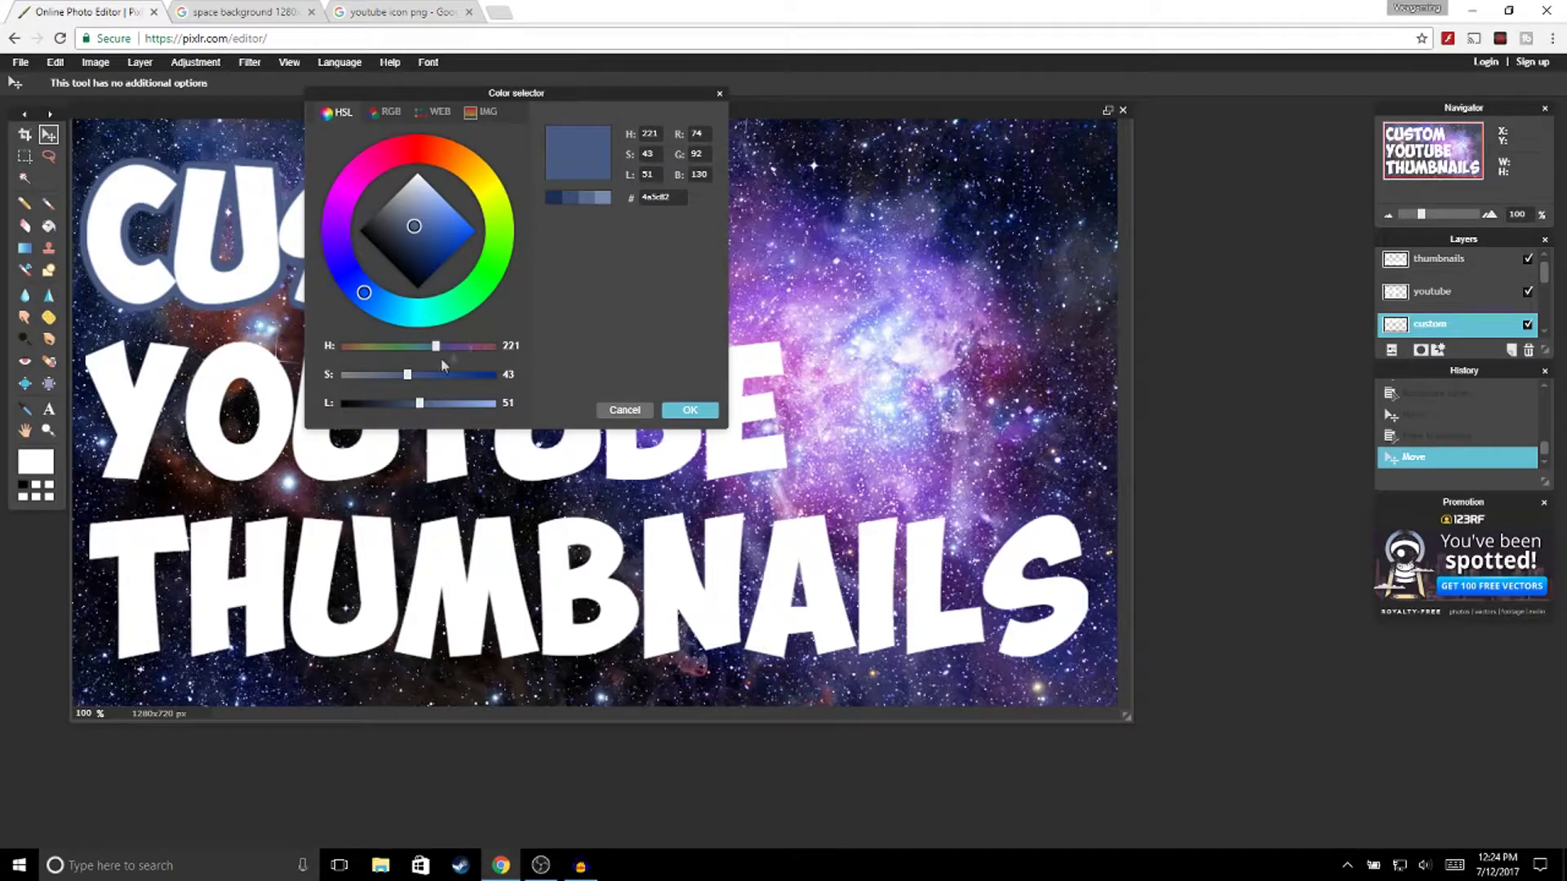
left_click_drag(424, 404, 314, 406)
left_click_drag(407, 374, 543, 373)
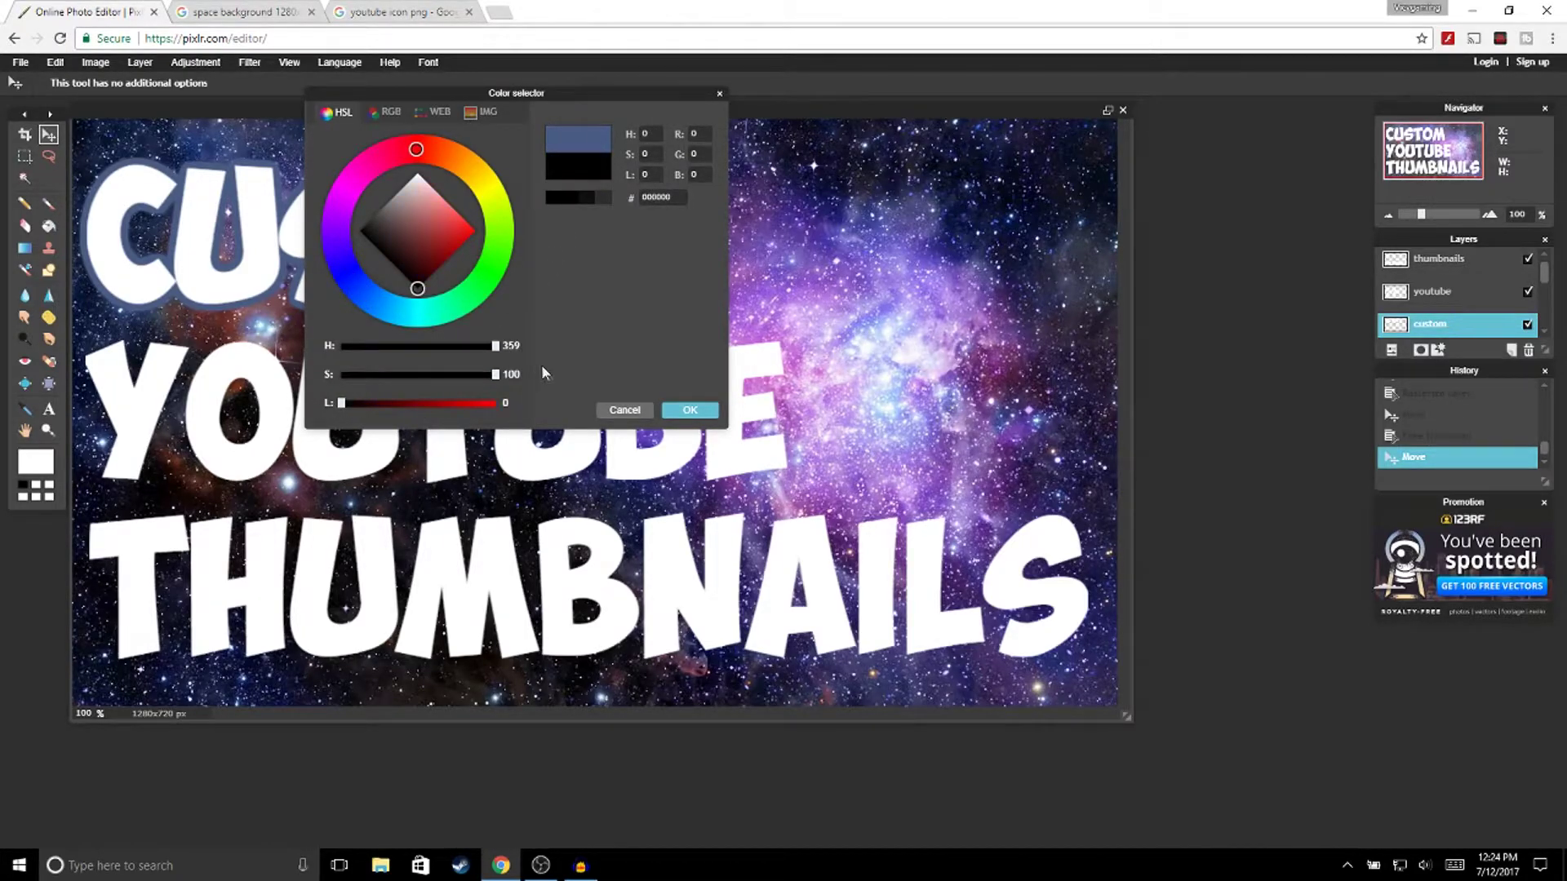
left_click(690, 410)
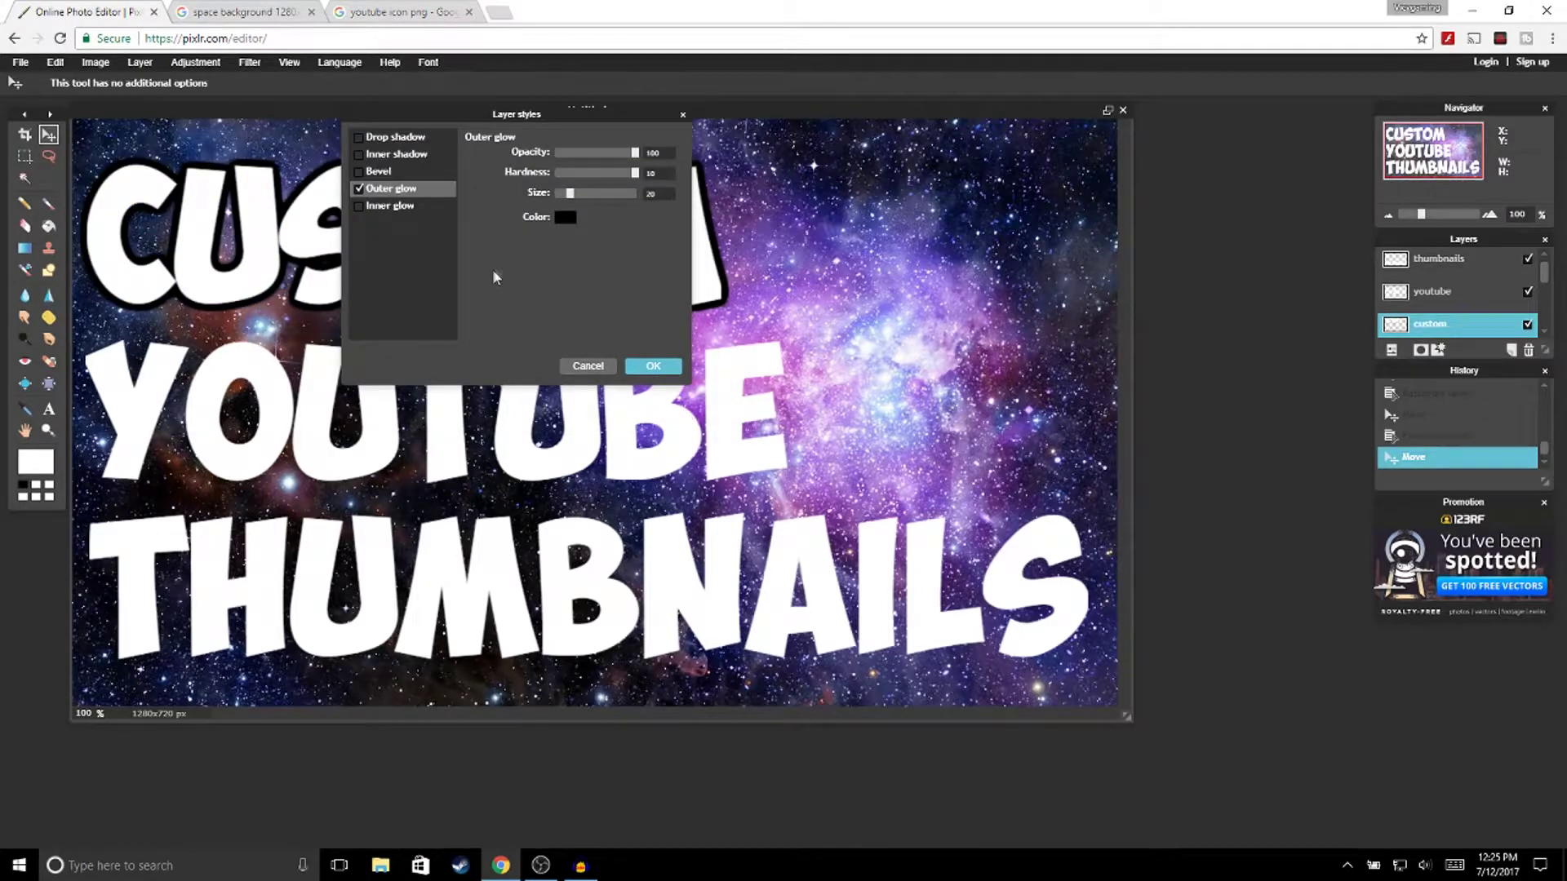
left_click(650, 364)
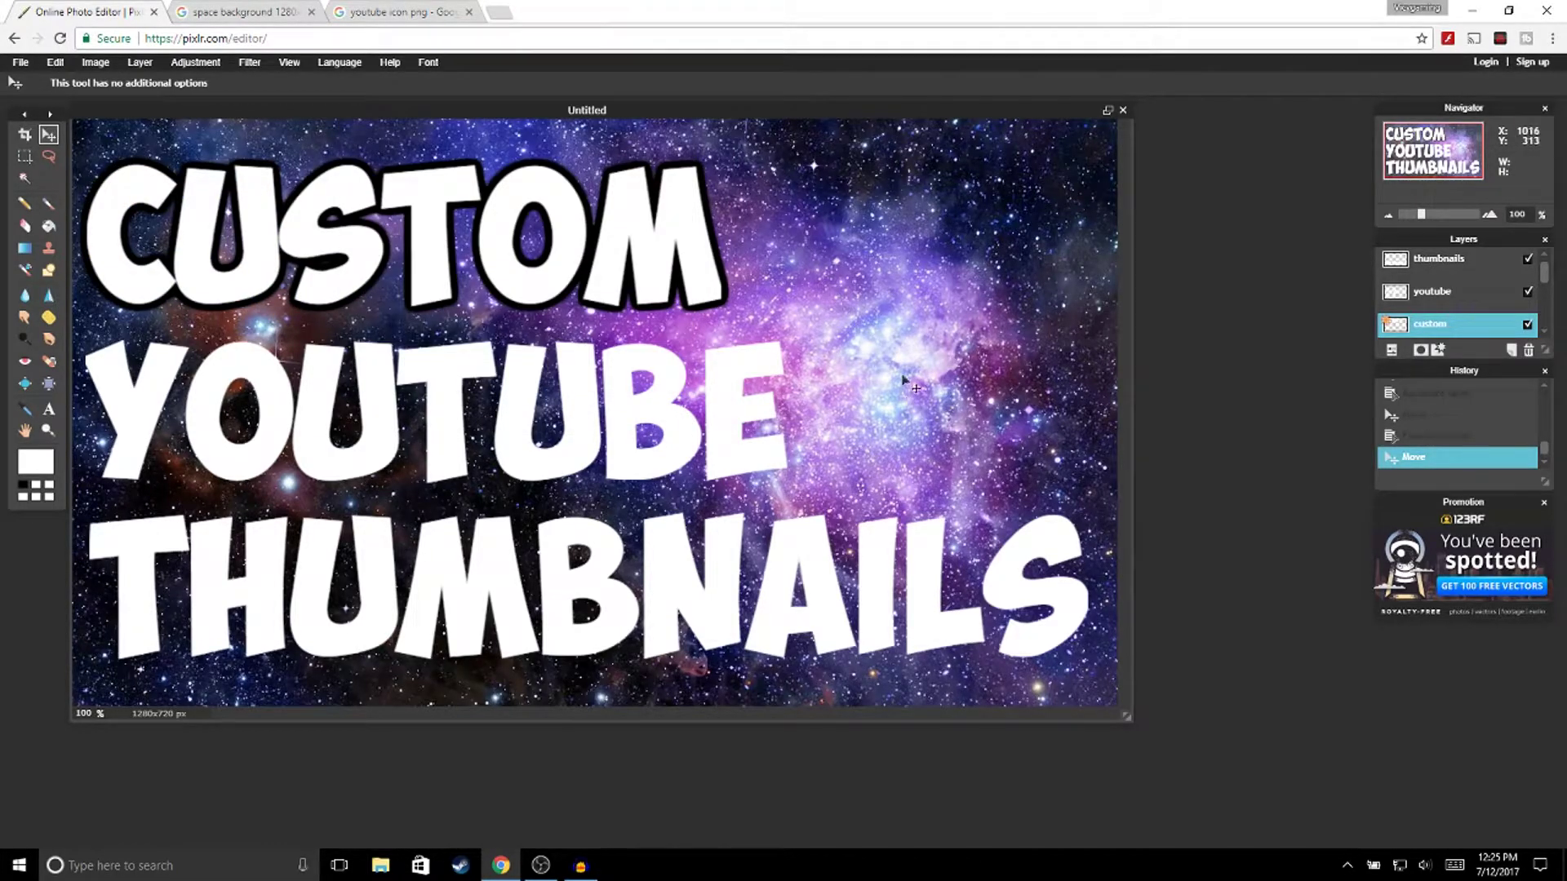